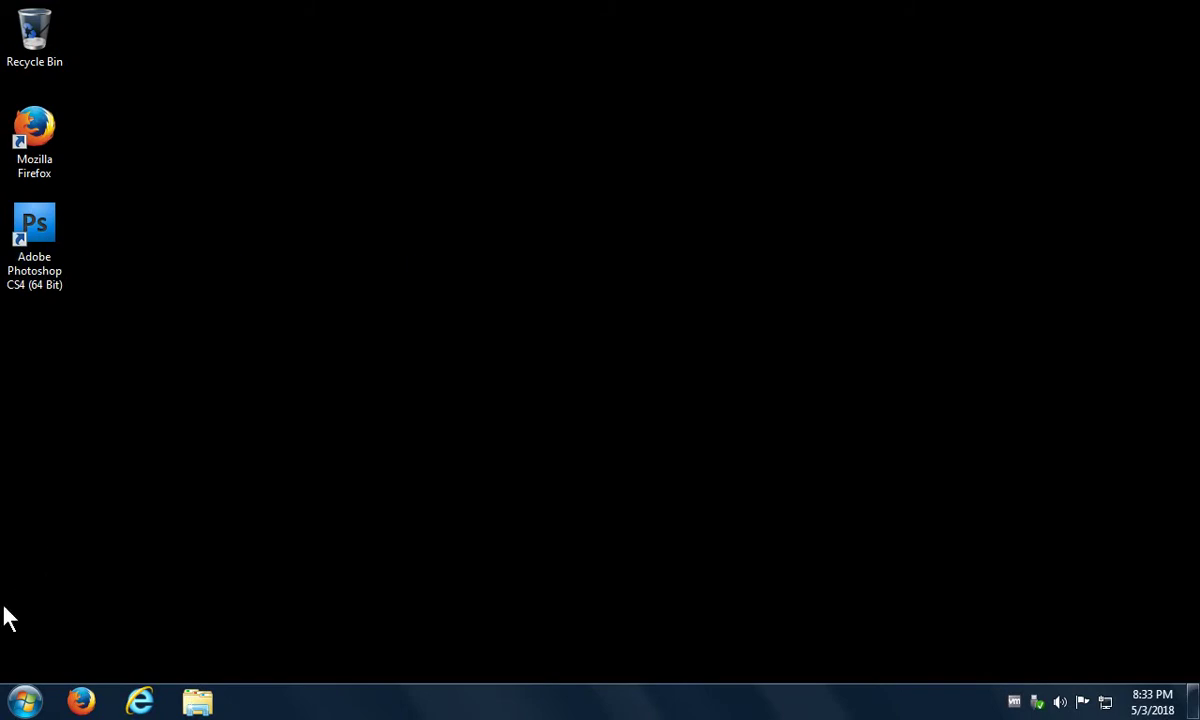
# Launch Adobe Photoshop CS4 (64 Bit) from the Start menu's All Programs list
pyautogui.click(27, 702)
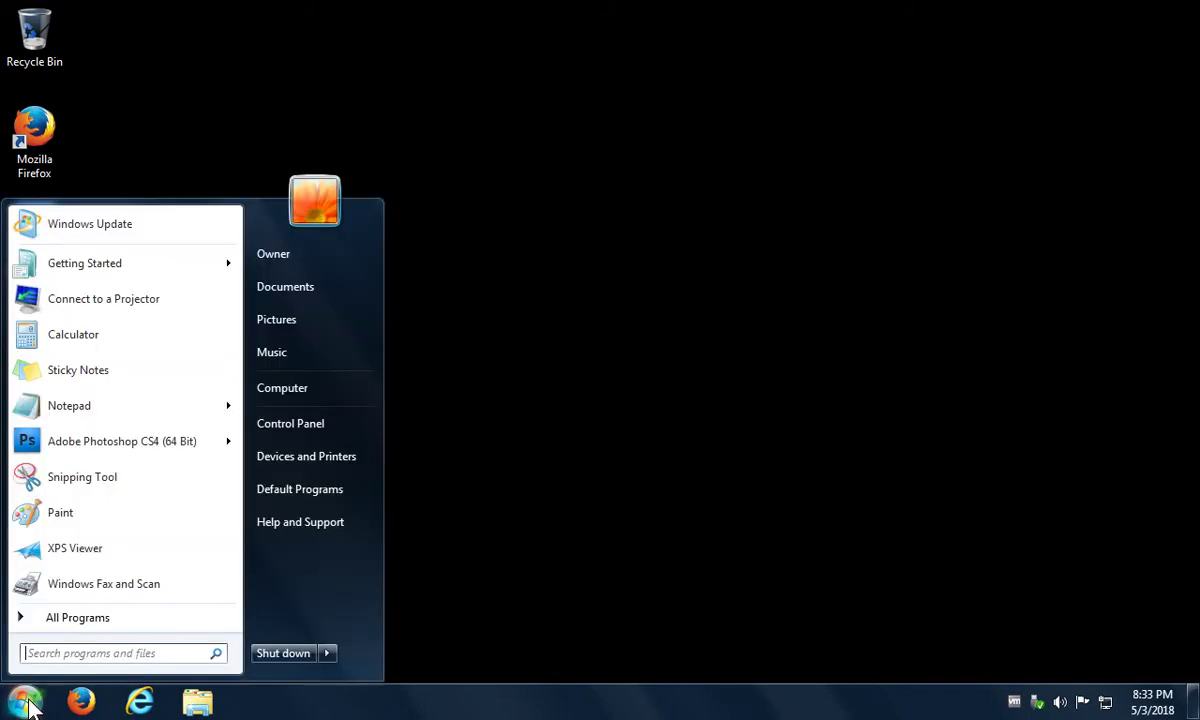
pyautogui.click(54, 628)
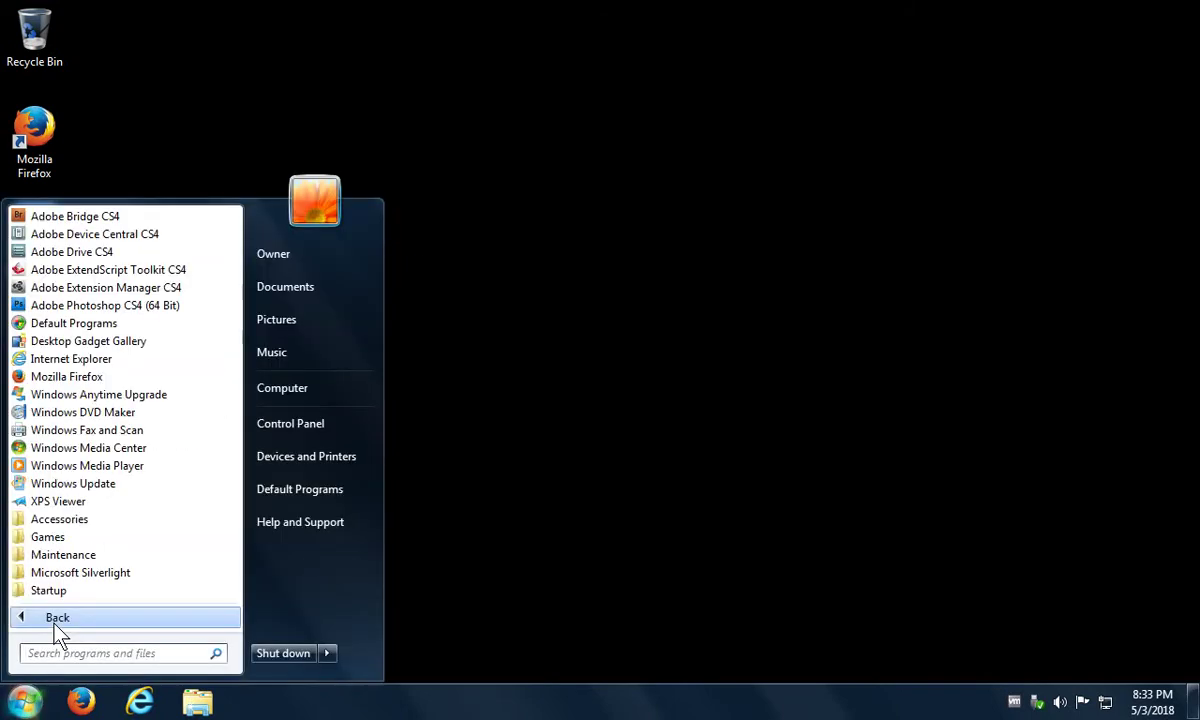
pyautogui.click(70, 308)
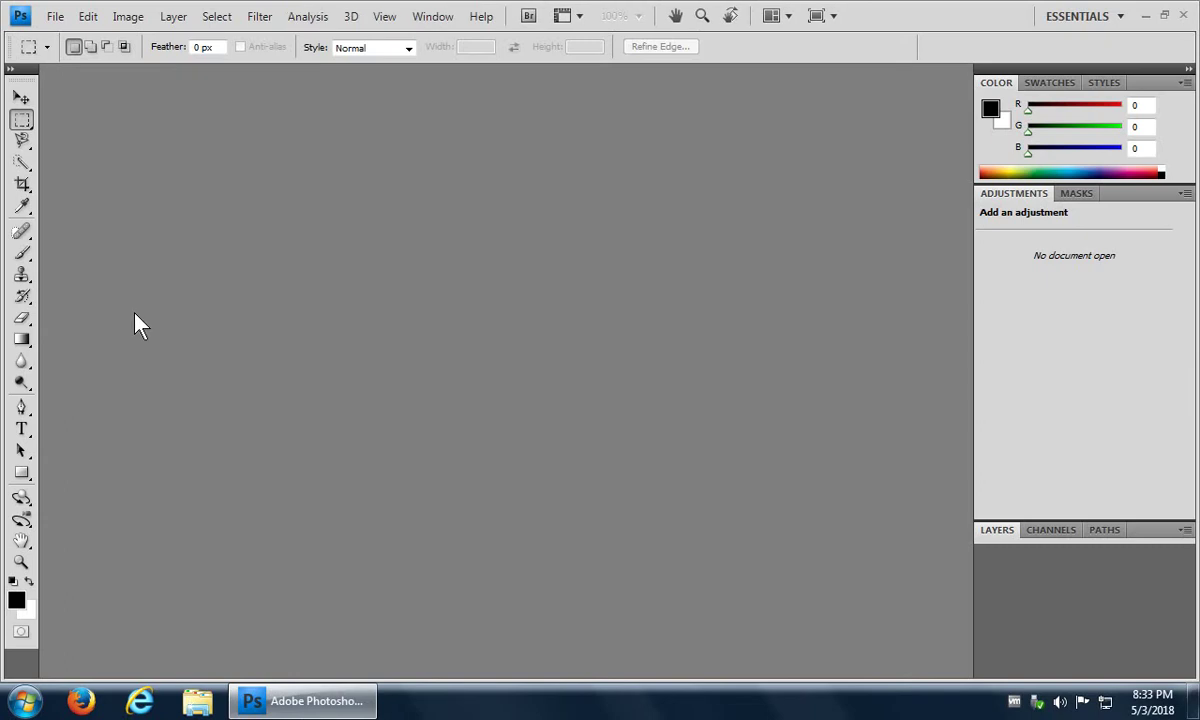
# Open the File menu in the empty Photoshop workspace
pyautogui.click(54, 17)
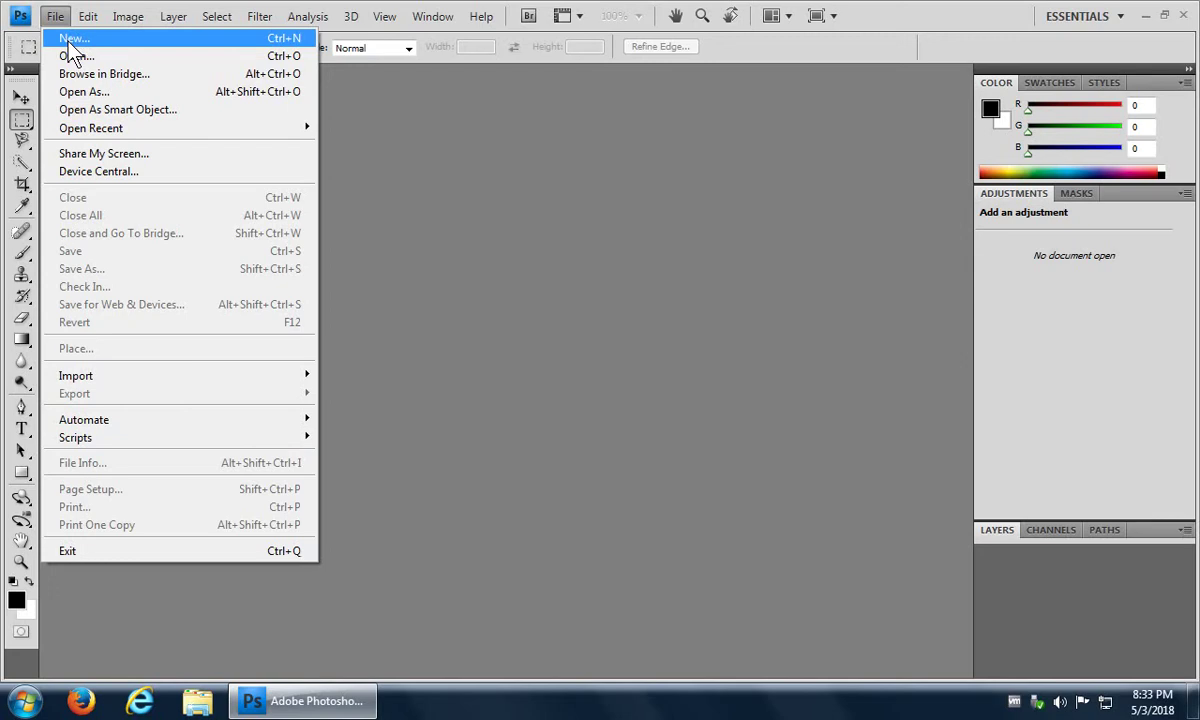
# Create a new document named 'Sample 01' with resolution changed from 72 to 300 pixels/inch
pyautogui.click(111, 45)
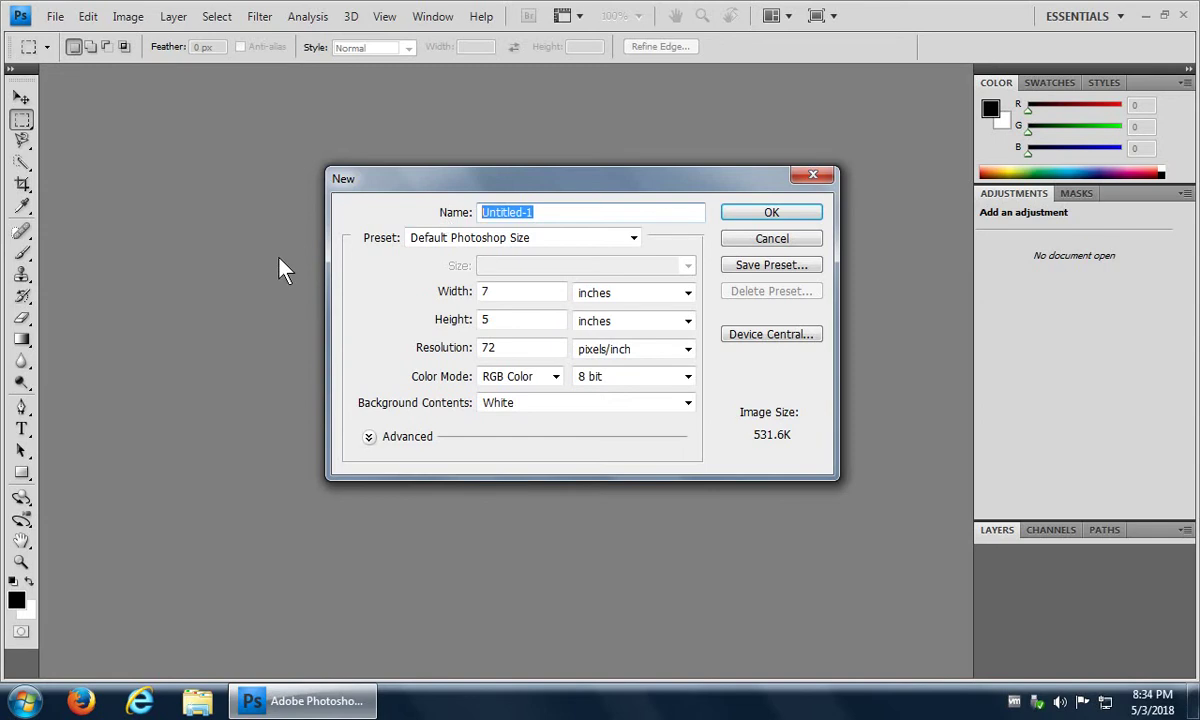
pyautogui.write('Sample 01')
pyautogui.click(500, 348)
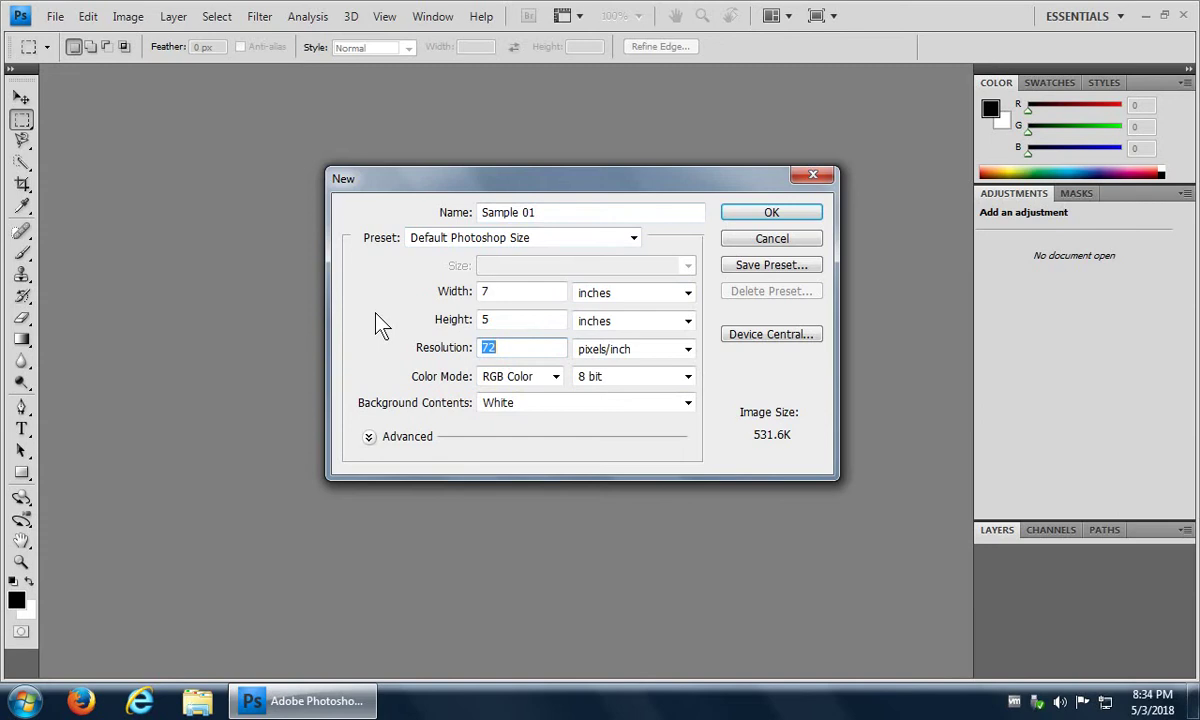
pyautogui.click(504, 347)
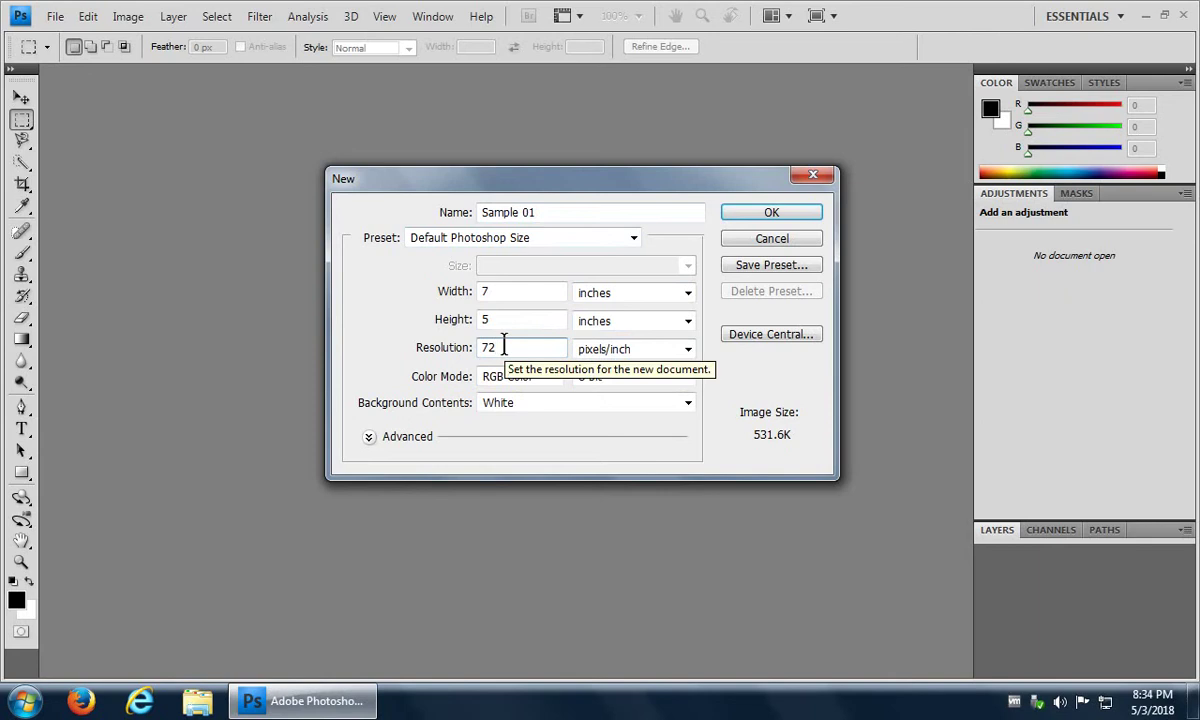
pyautogui.moveTo(504, 347); pyautogui.dragTo(480, 349)
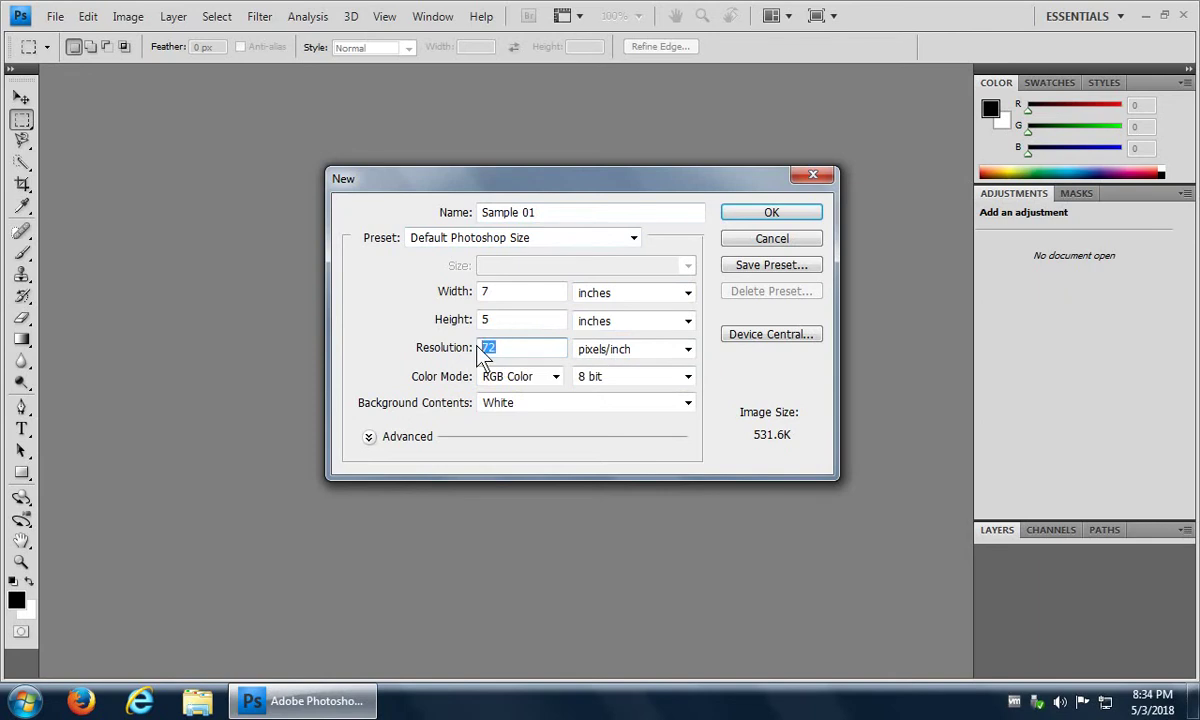
pyautogui.write('300')
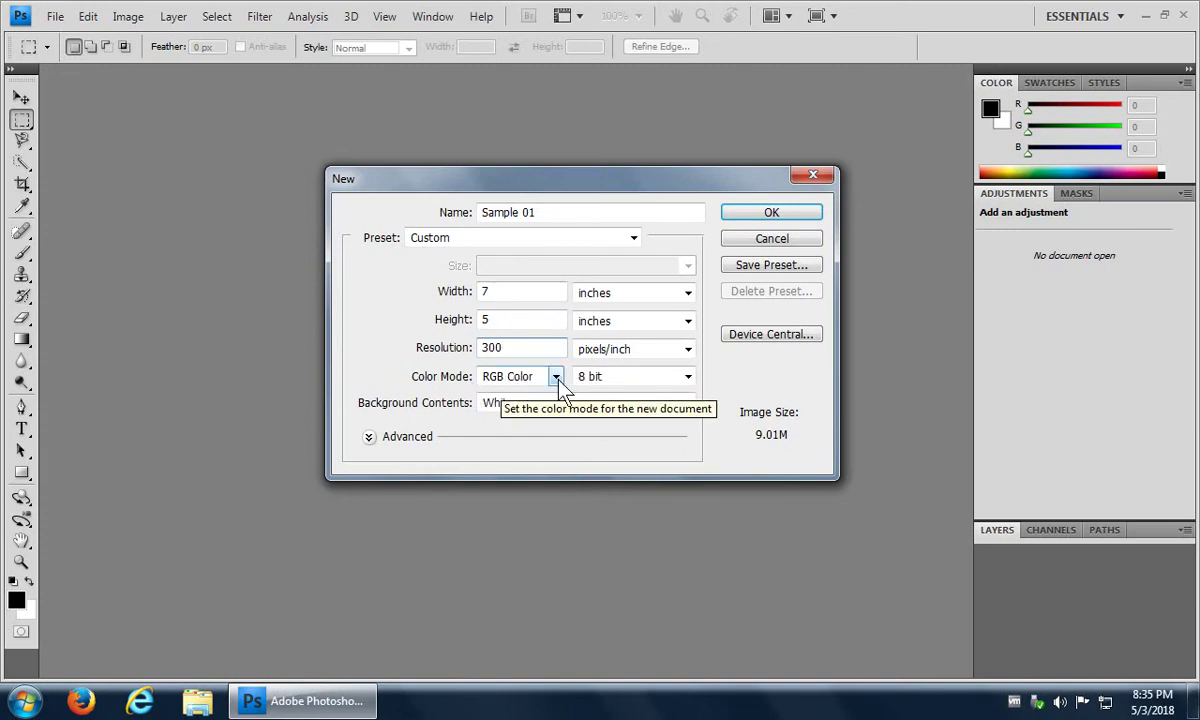
# Keep RGB Color mode and a White background, then bring up the Preset list
pyautogui.click(557, 380)
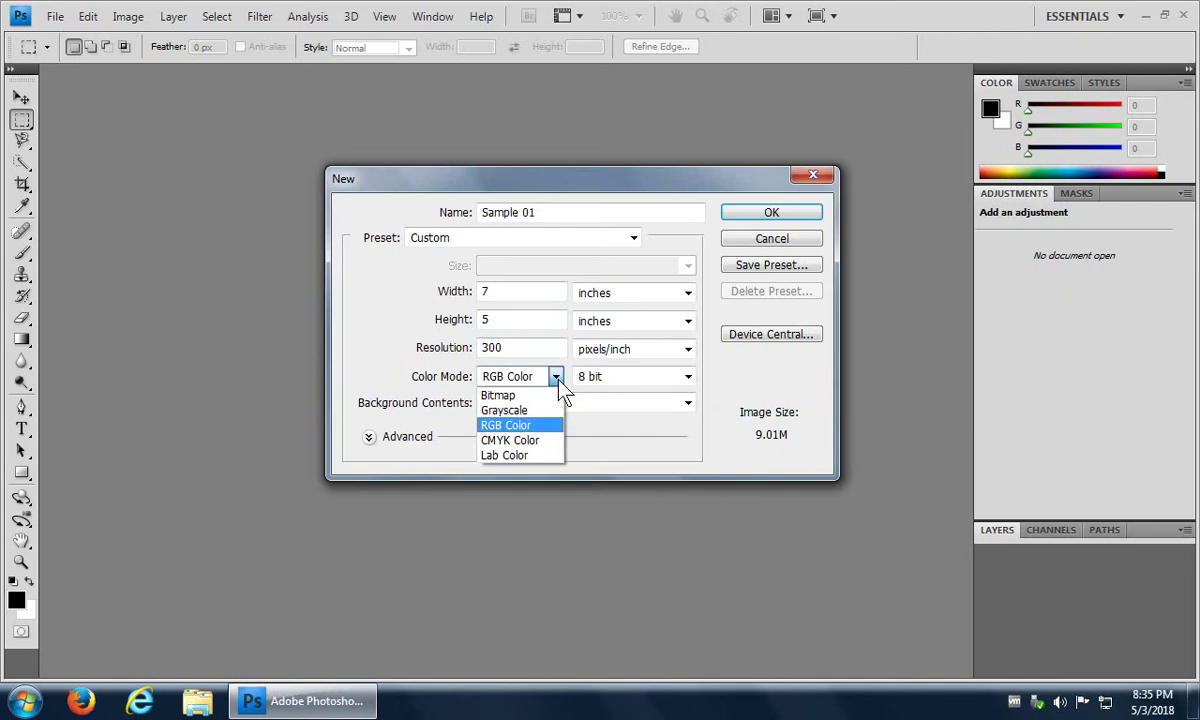
pyautogui.click(522, 431)
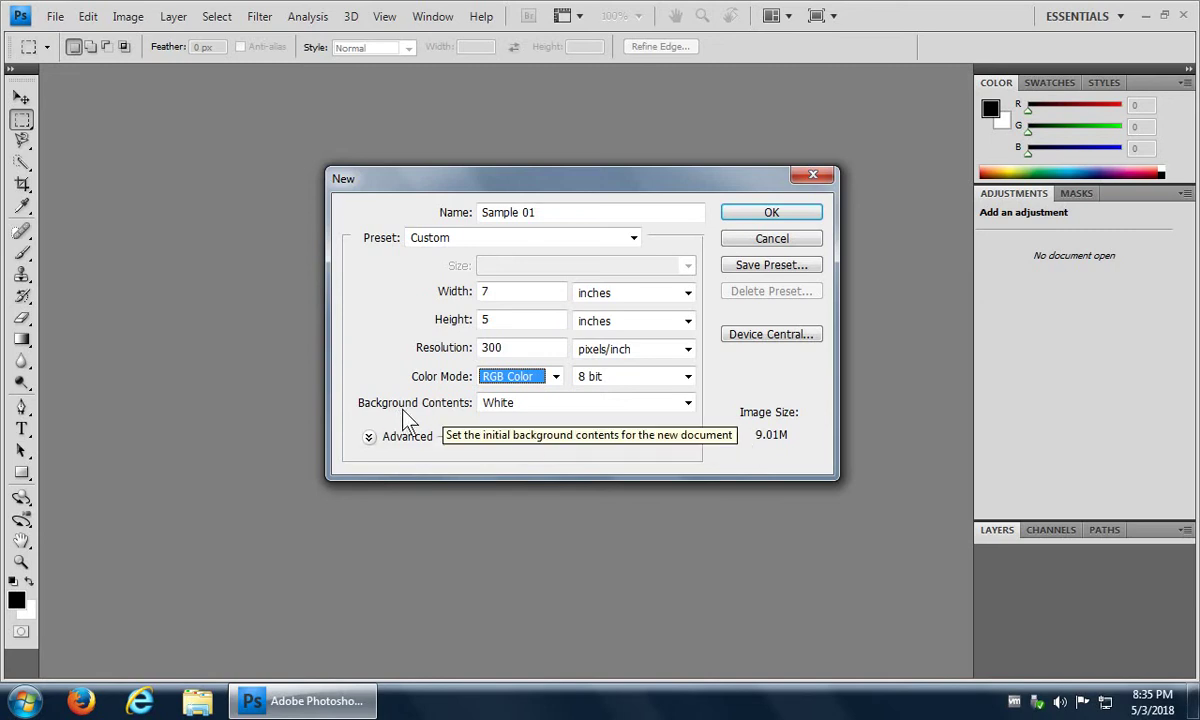
pyautogui.click(690, 410)
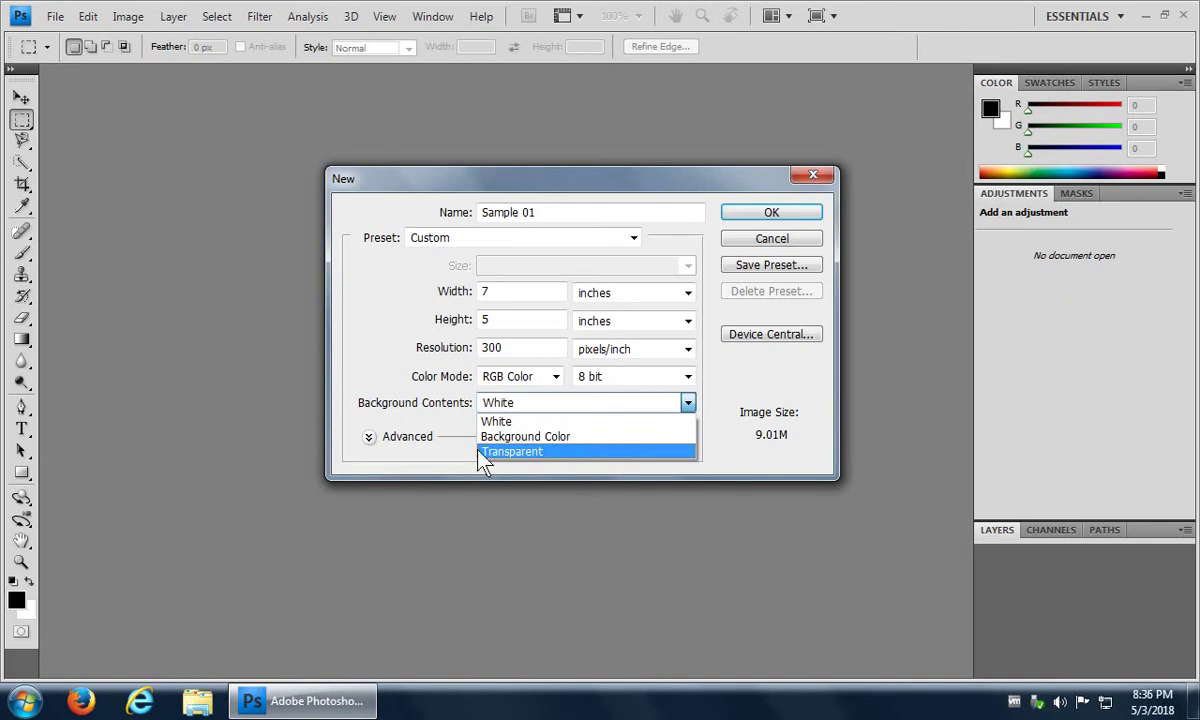
pyautogui.click(503, 422)
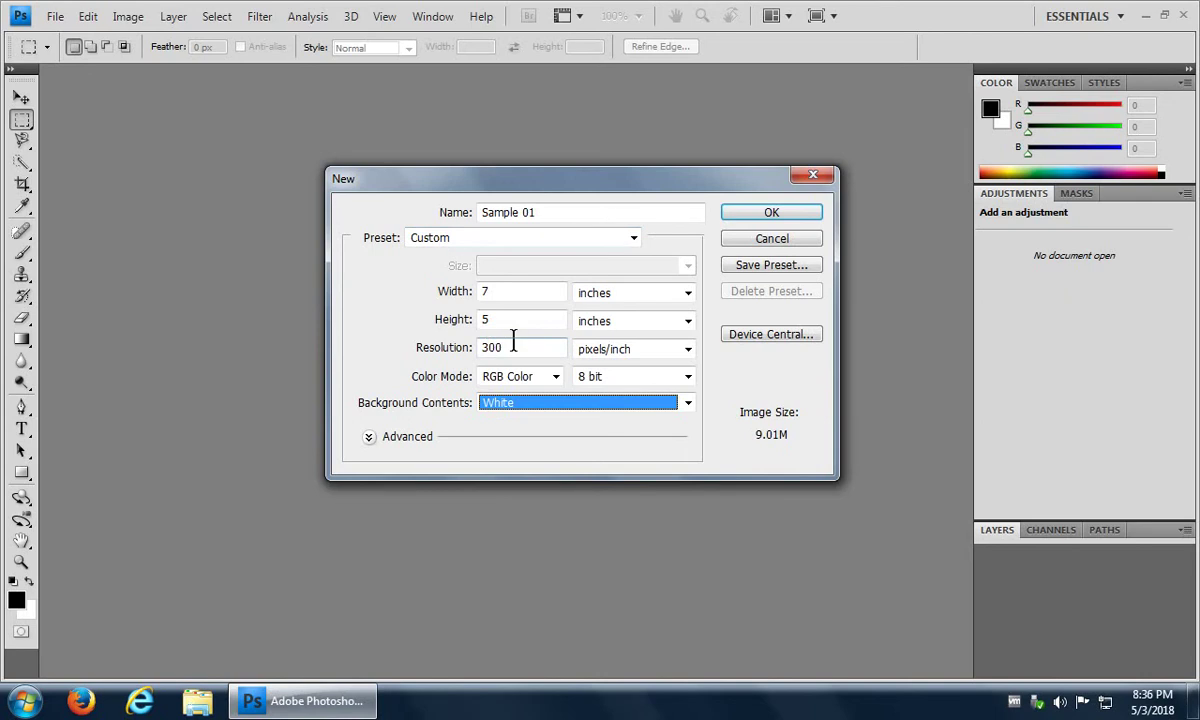
pyautogui.click(634, 238)
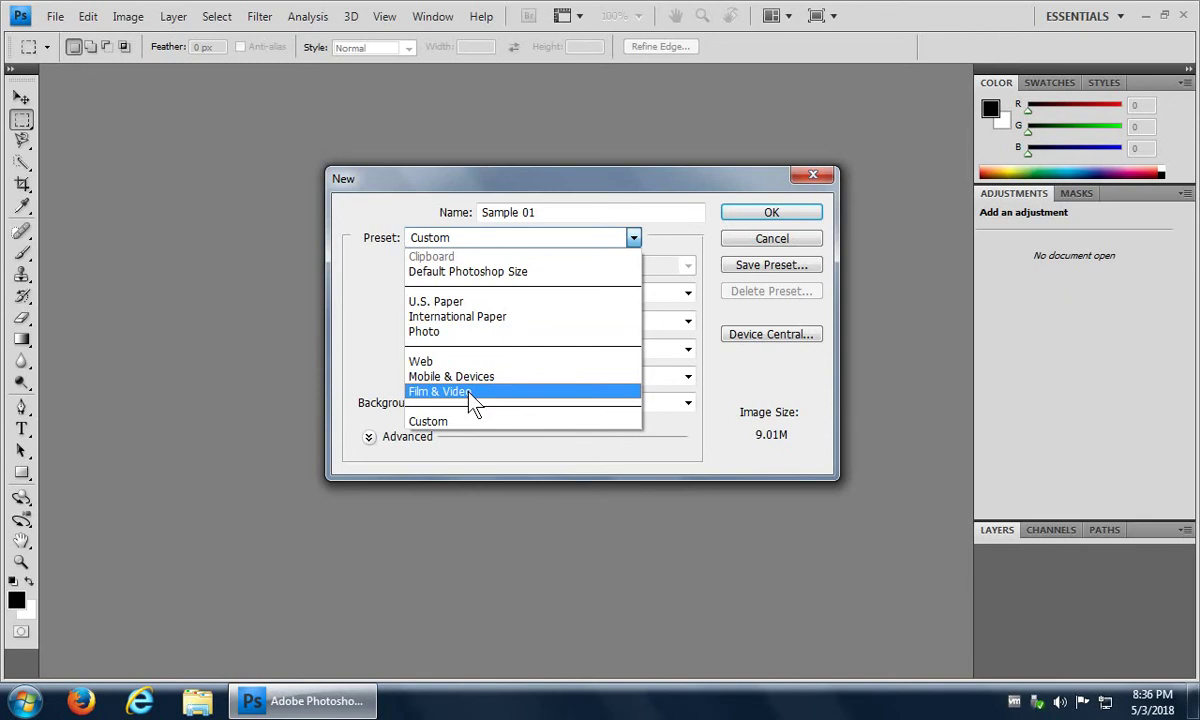
# Apply the U.S. Paper preset, trying Legal and Tabloid before settling on Letter
pyautogui.click(480, 302)
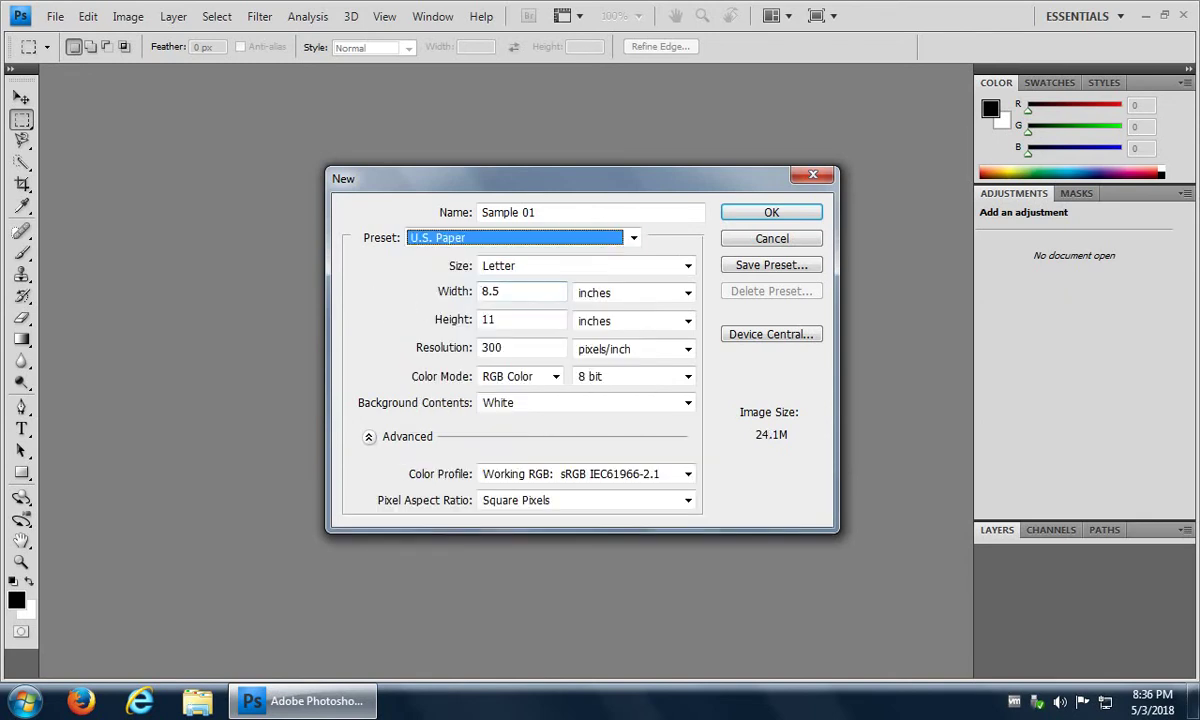
pyautogui.click(689, 266)
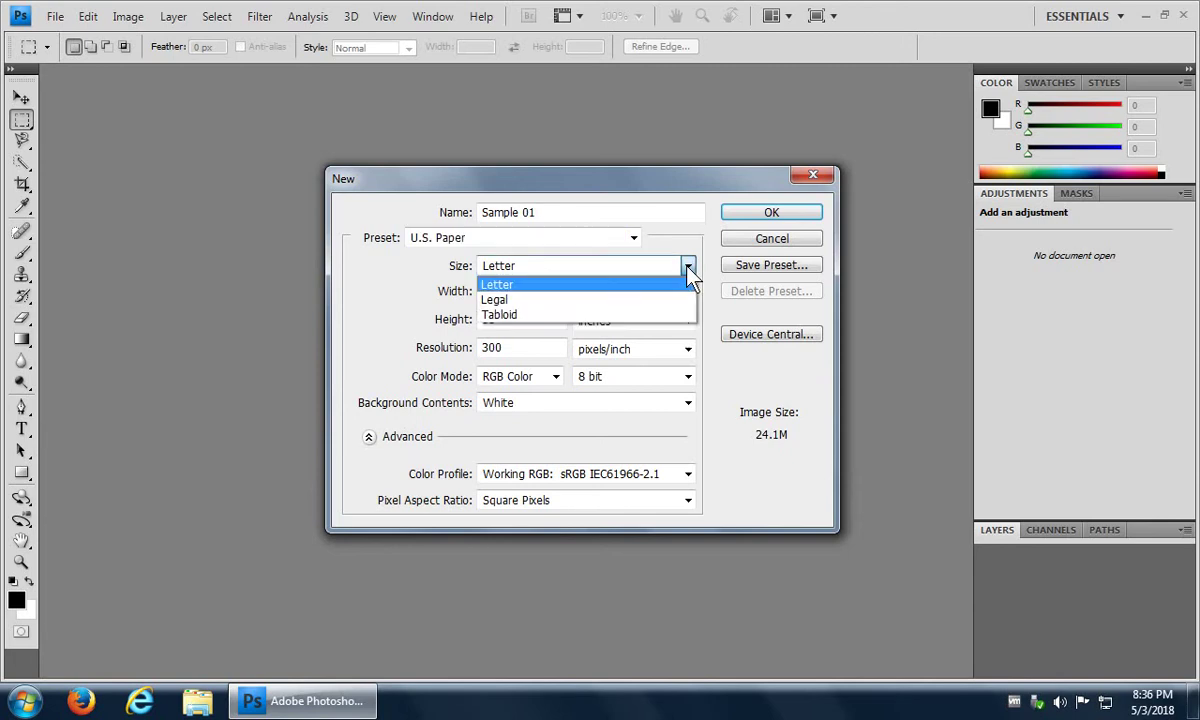
pyautogui.click(497, 284)
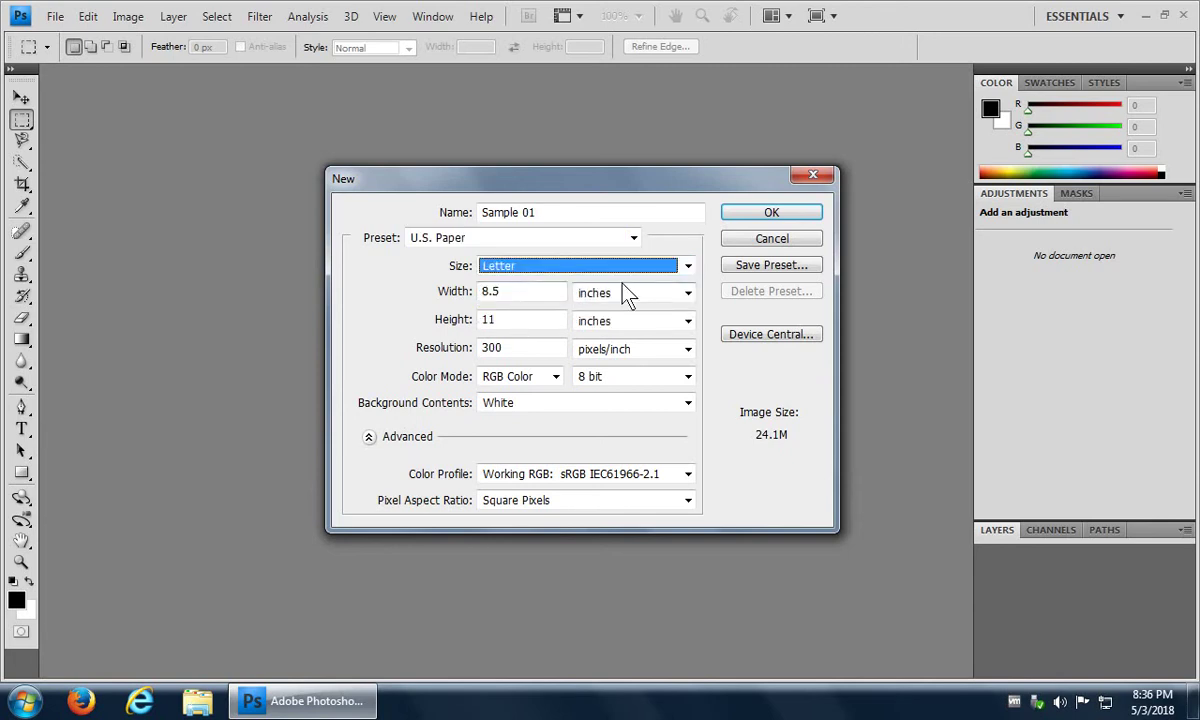
pyautogui.click(689, 266)
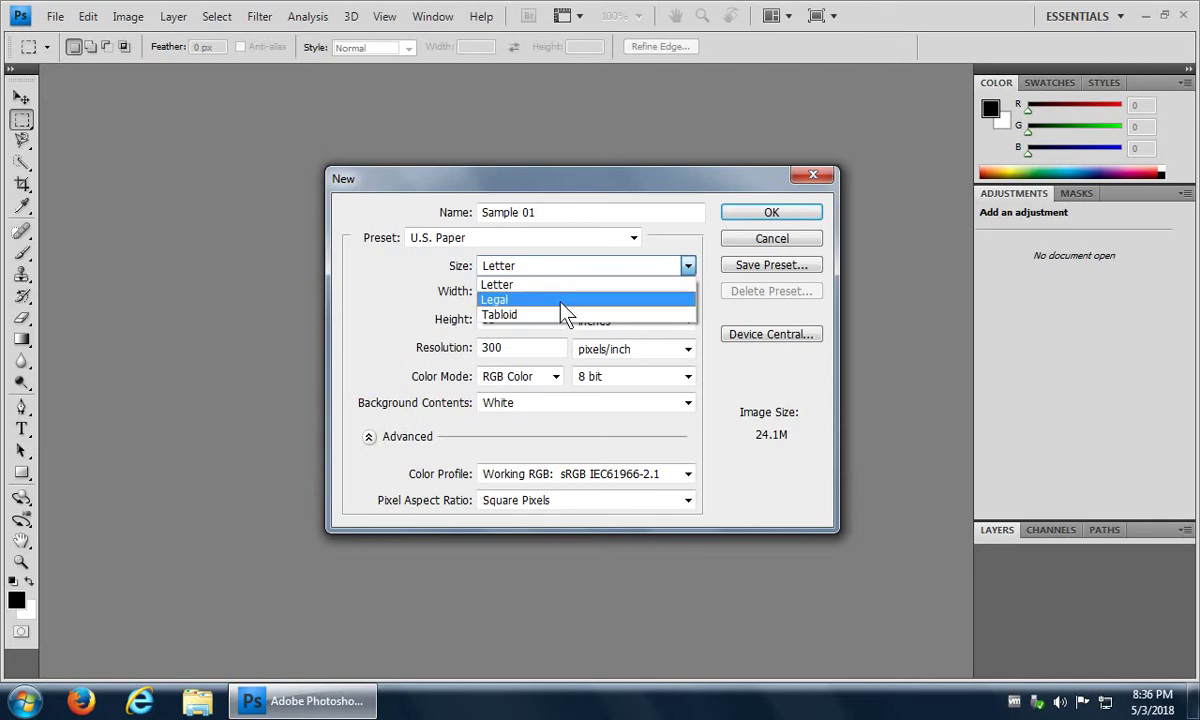
pyautogui.click(567, 300)
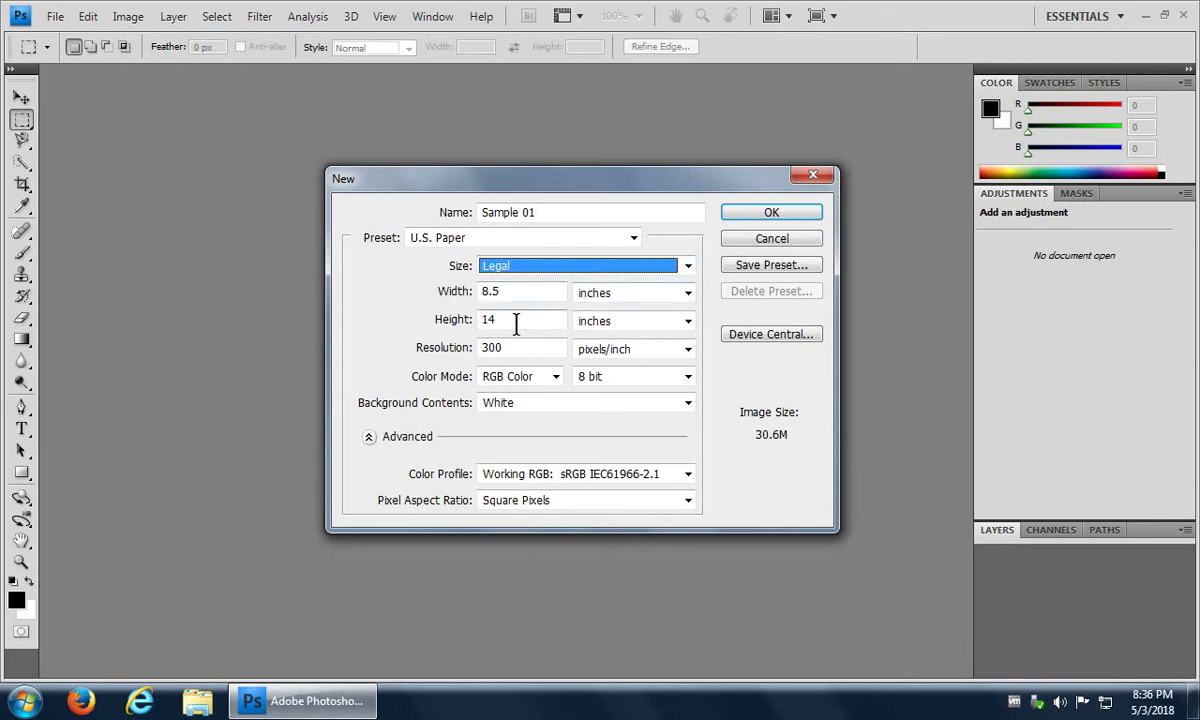
pyautogui.click(688, 266)
pyautogui.click(559, 314)
pyautogui.doubleClick(481, 347)
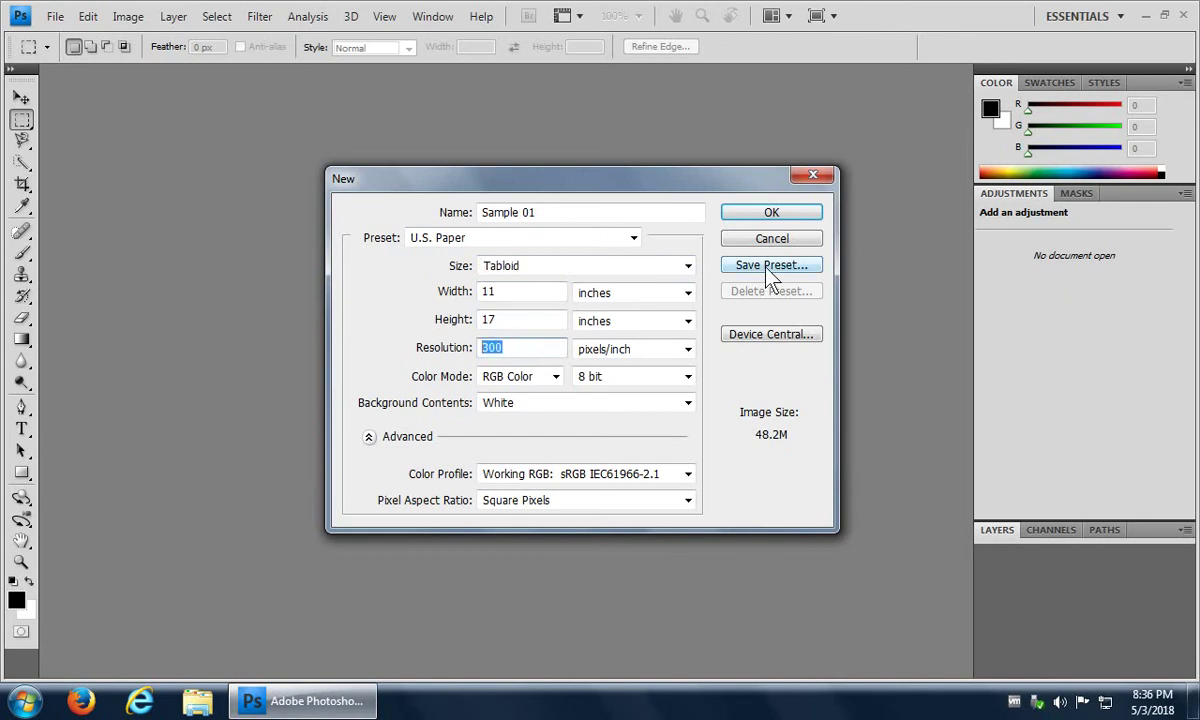
pyautogui.click(688, 266)
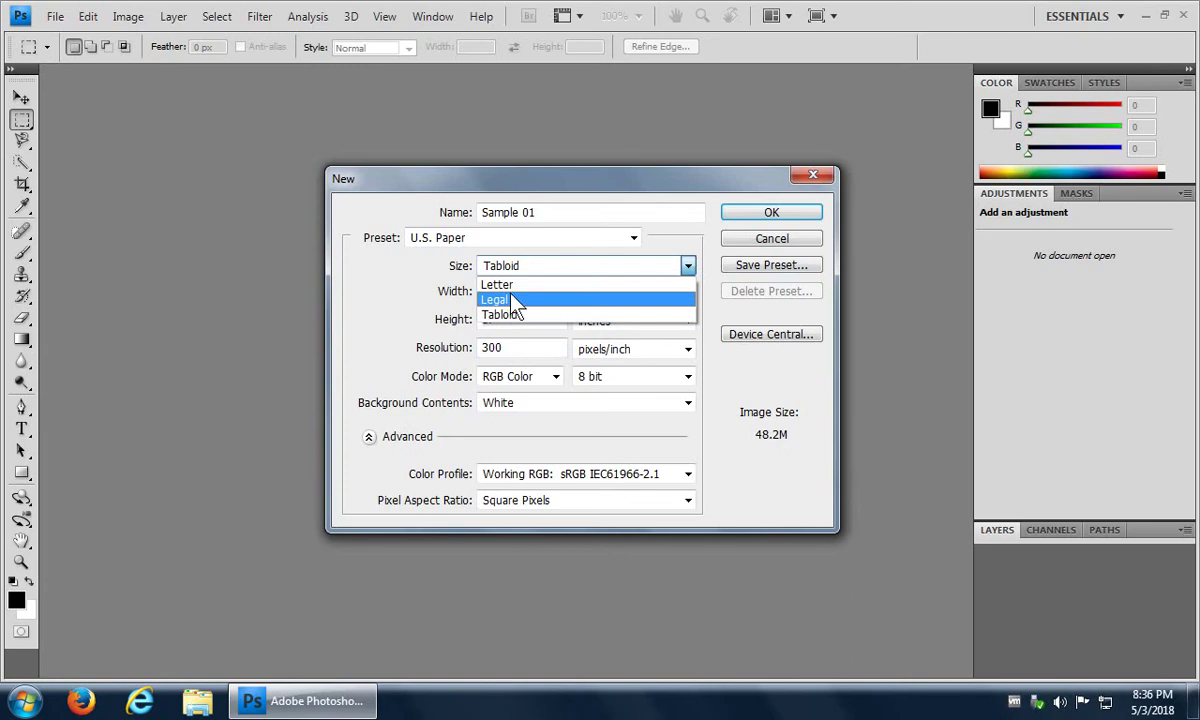
pyautogui.click(512, 286)
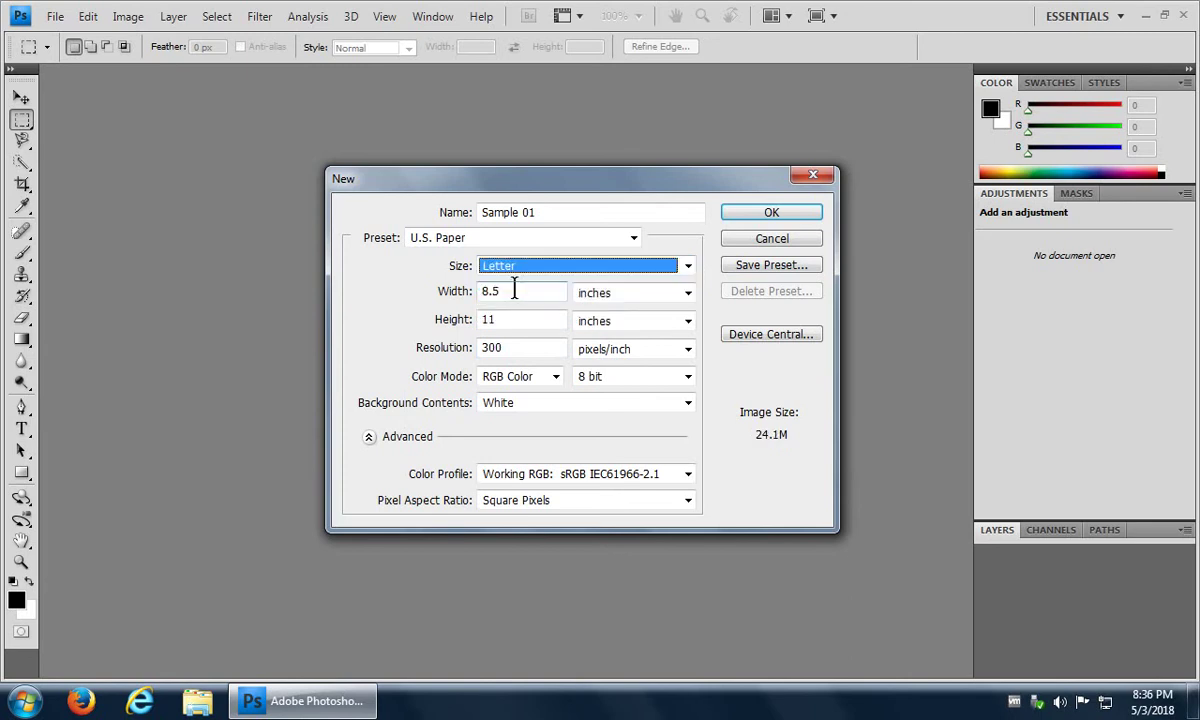
# Change the resolution to 72 pixels/inch and create the document
pyautogui.click(469, 359)
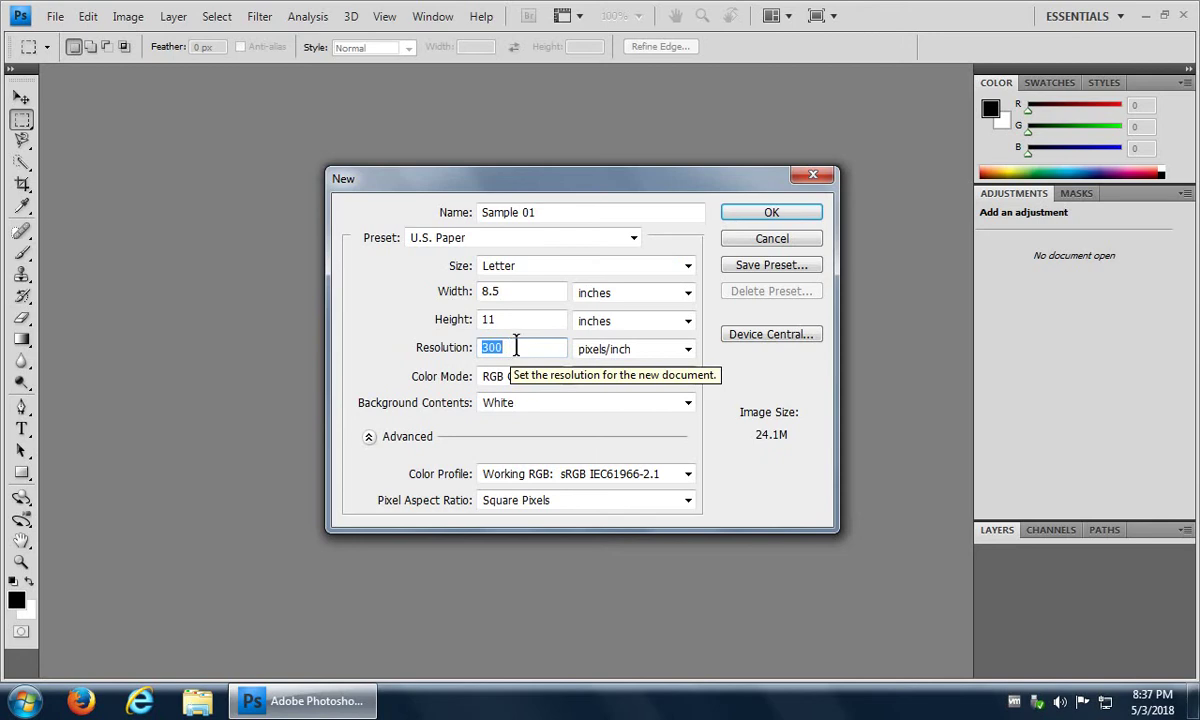
pyautogui.write('72')
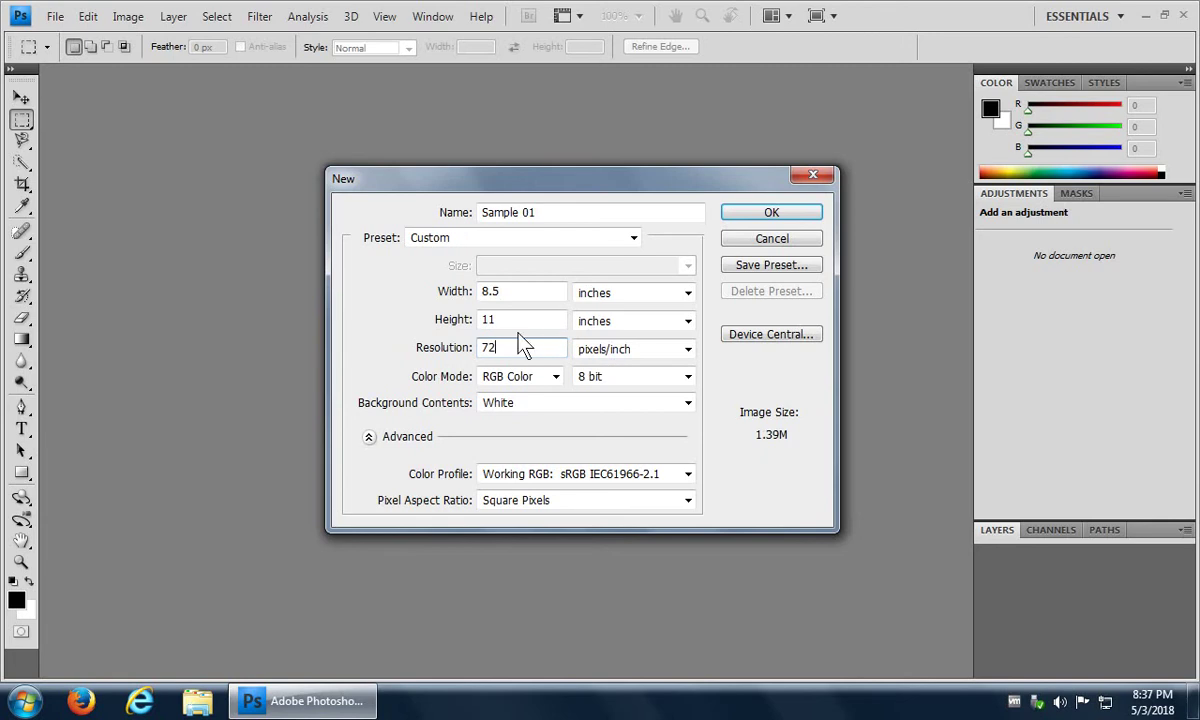
pyautogui.click(788, 214)
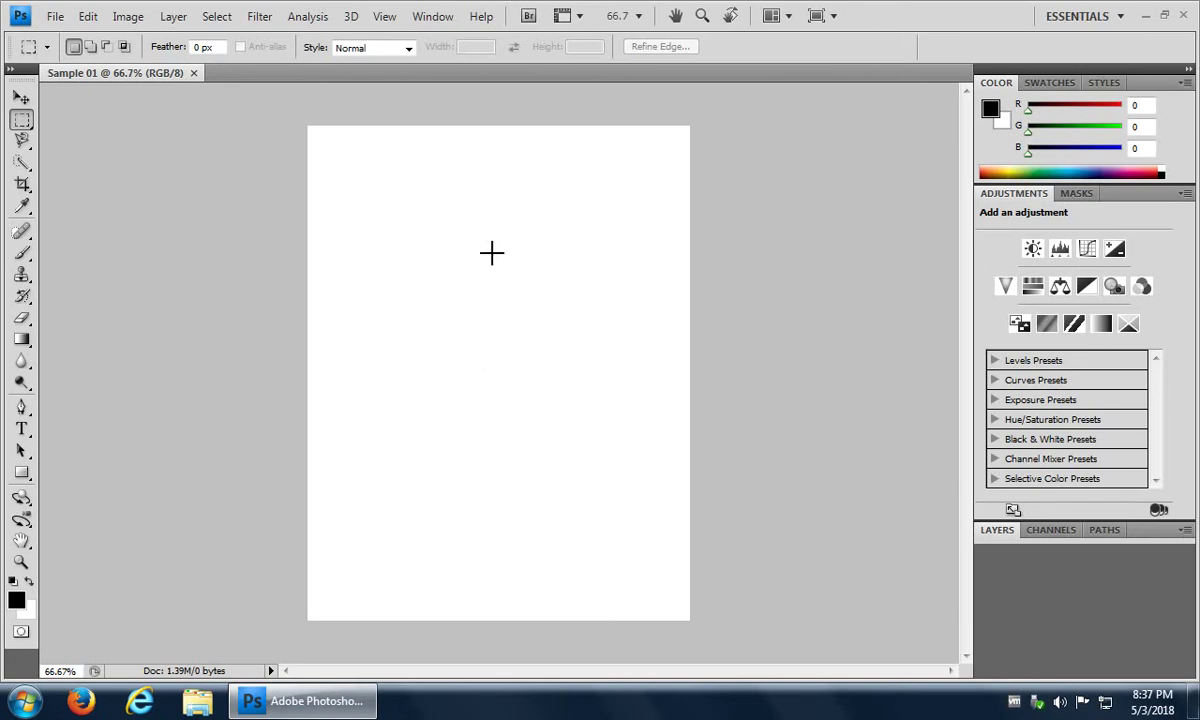
# View the page with Fit on Screen, then at Actual Pixels
pyautogui.click(385, 17)
pyautogui.moveTo(402, 98)
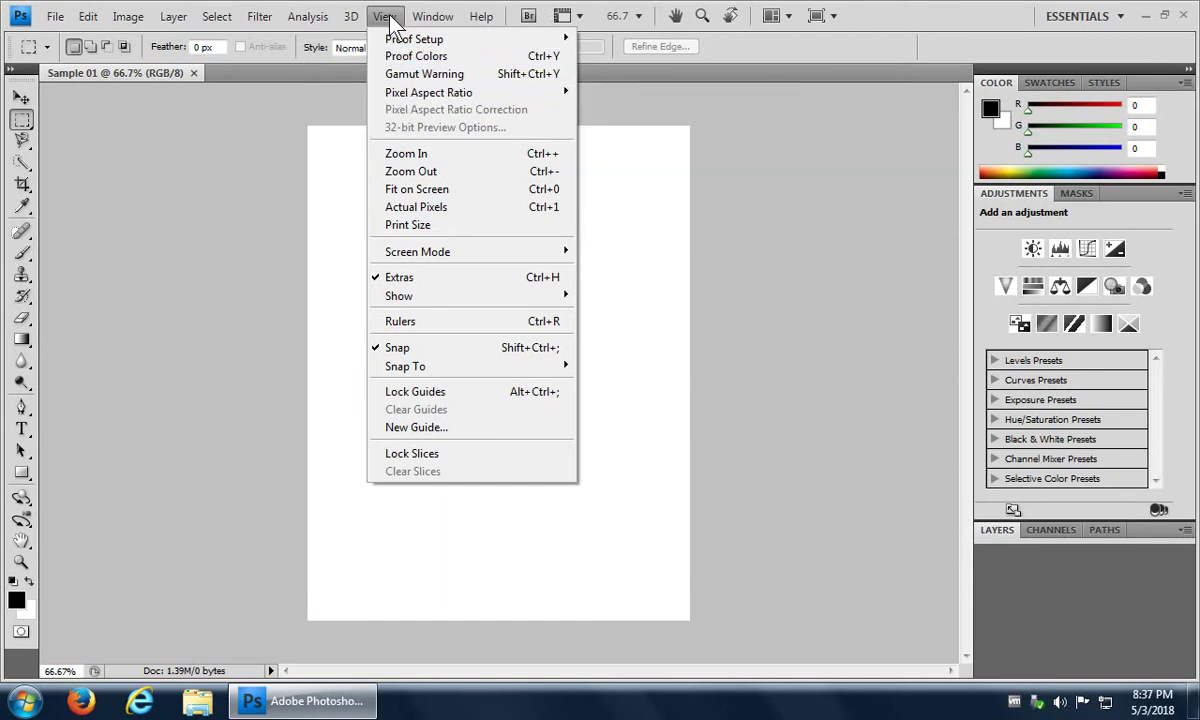
pyautogui.click(415, 190)
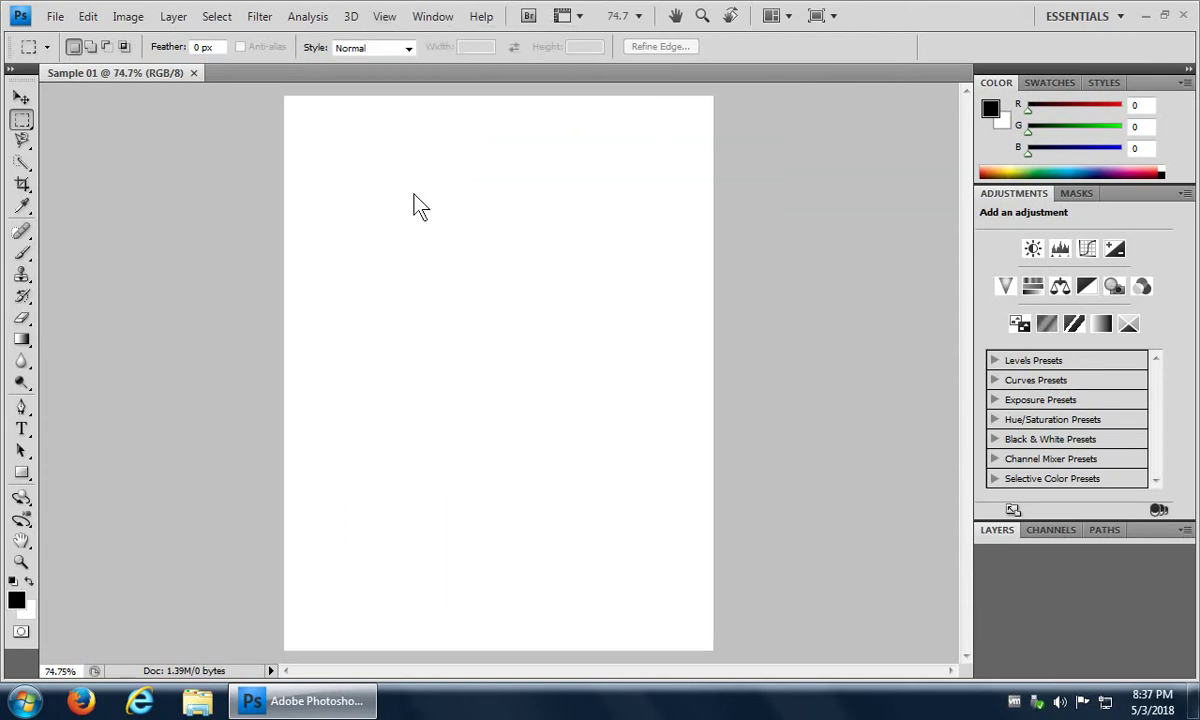
pyautogui.click(389, 22)
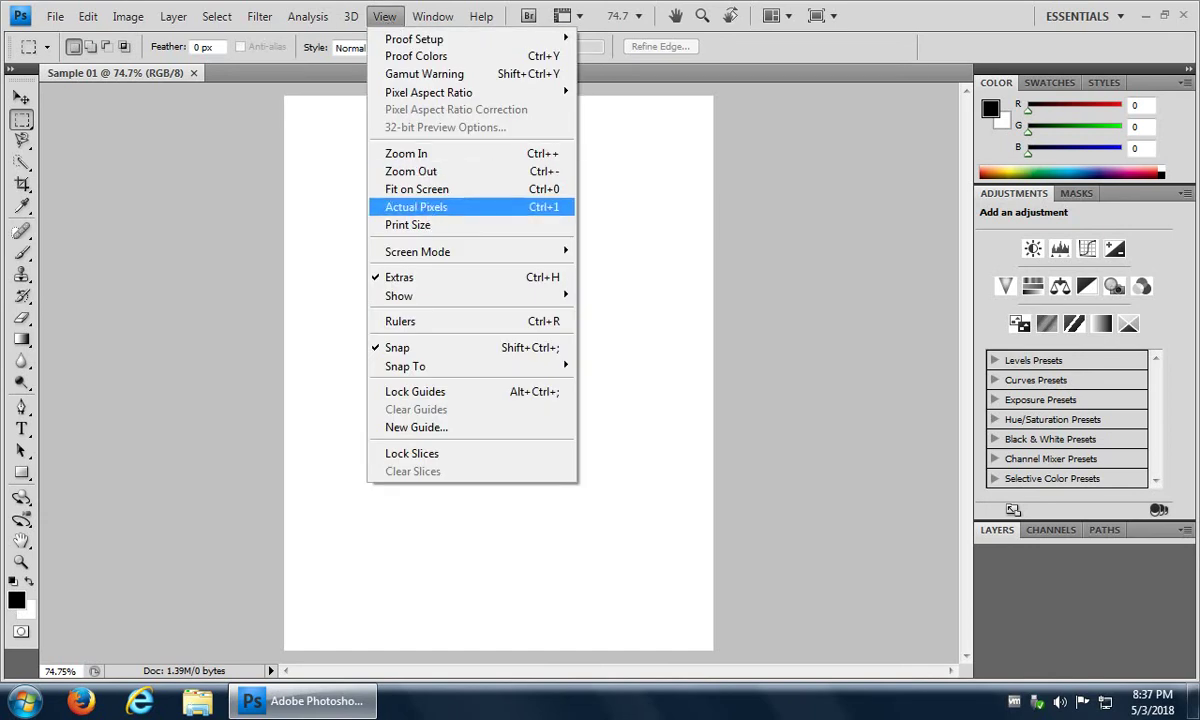
pyautogui.click(427, 210)
pyautogui.moveTo(975, 397); pyautogui.dragTo(969, 334)
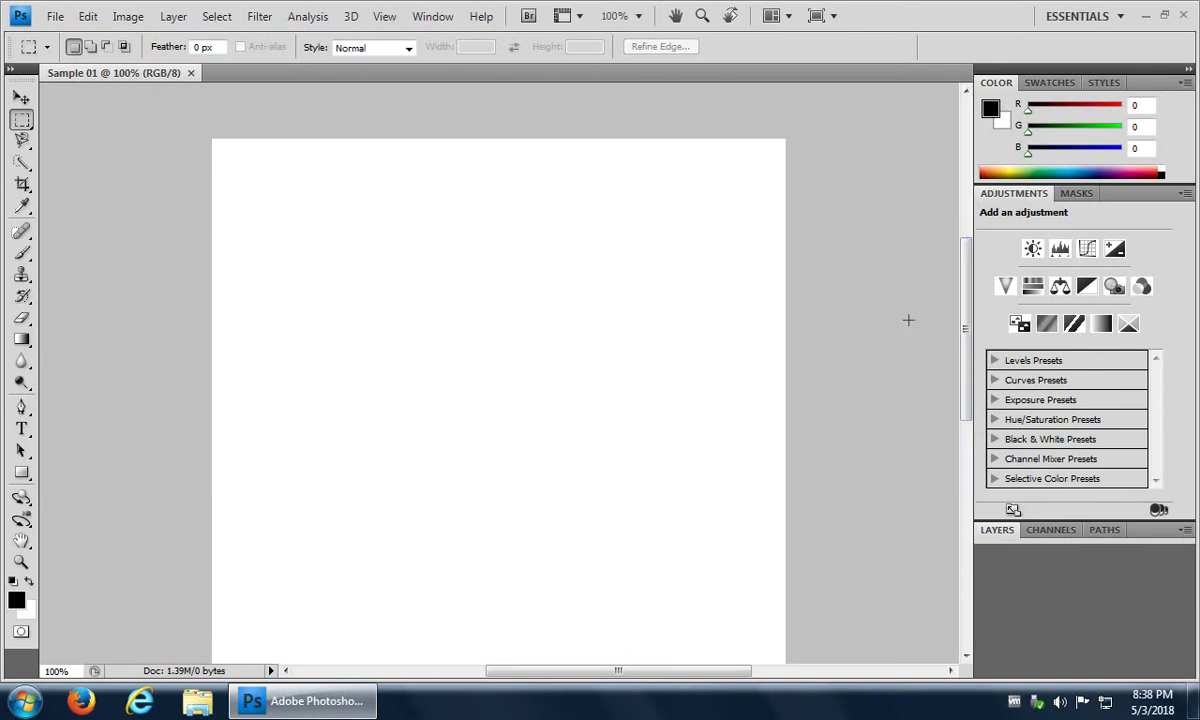
# Switch to Print Size, zoom in and back out, then refit the page to the window
pyautogui.click(385, 20)
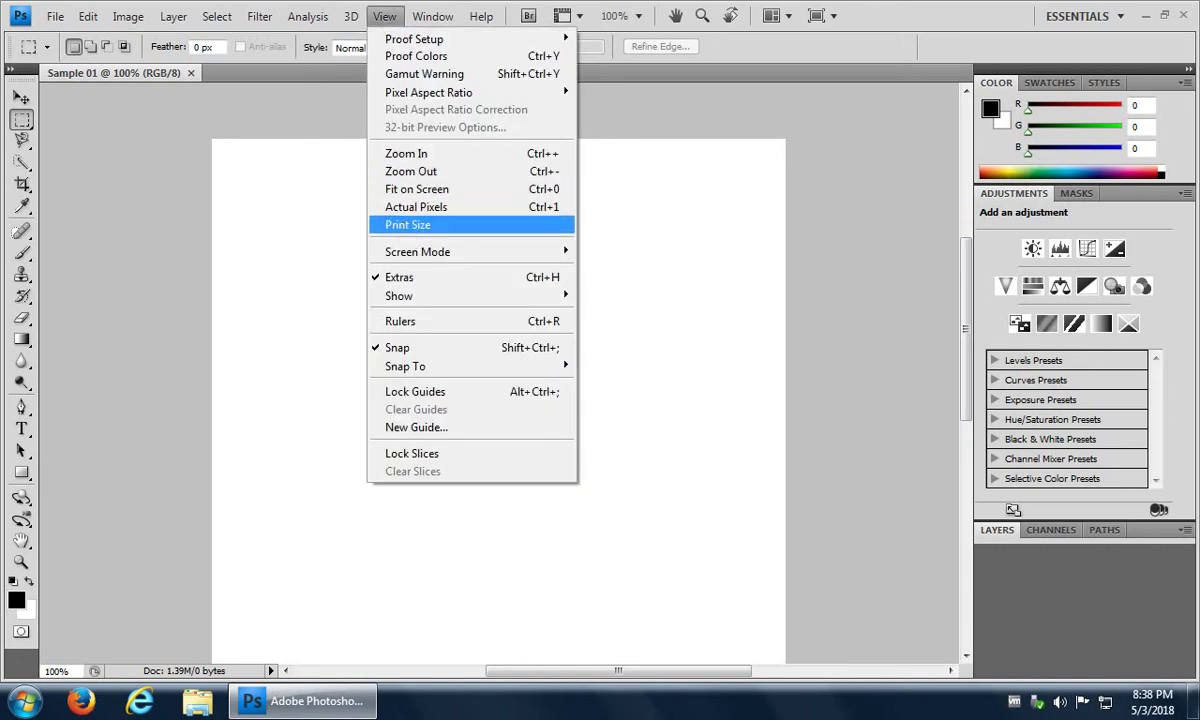
pyautogui.click(407, 225)
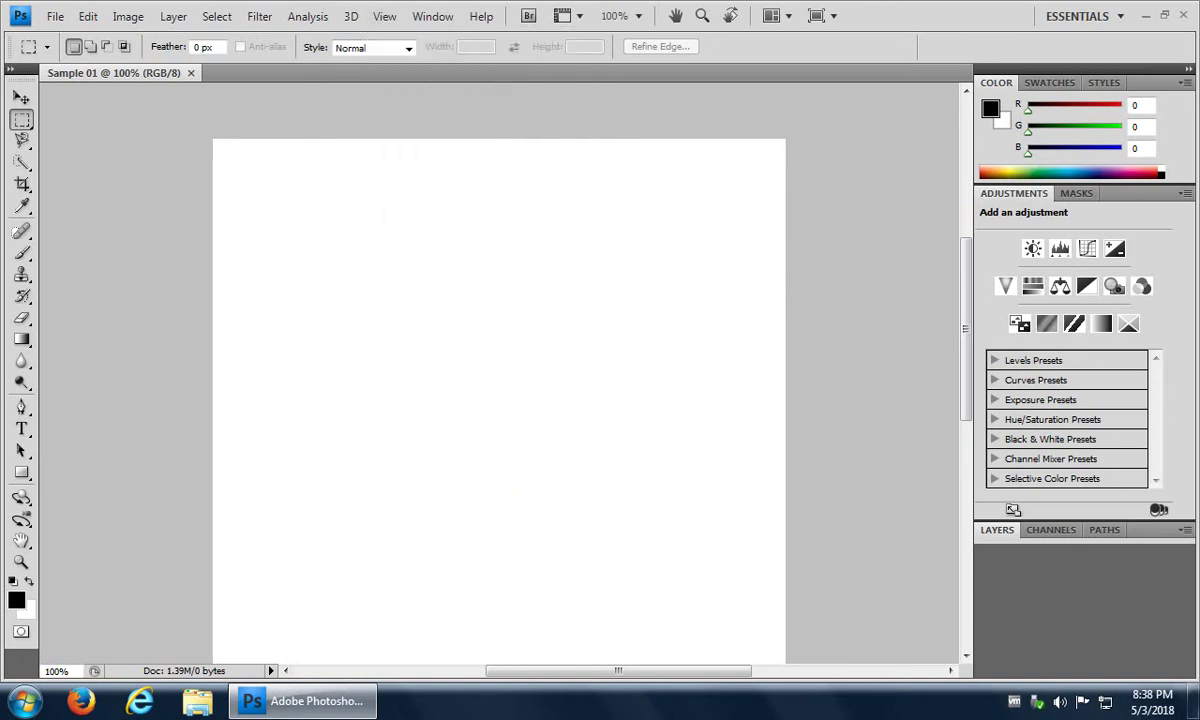
pyautogui.click(388, 18)
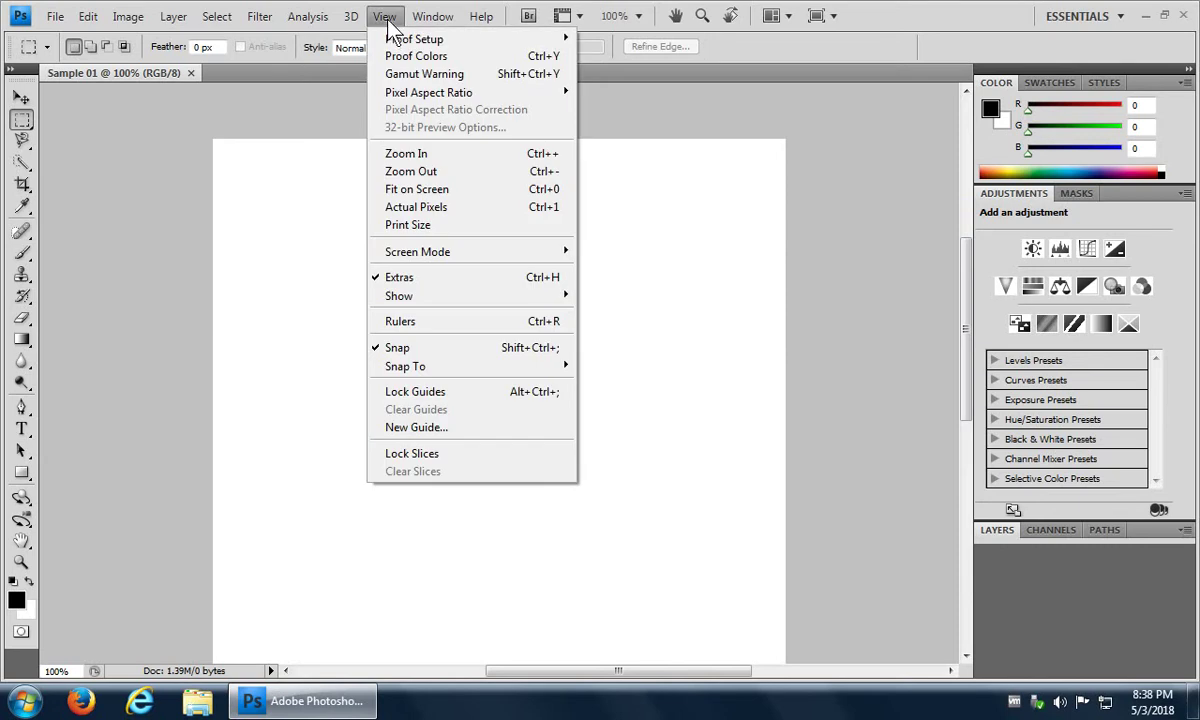
pyautogui.click(418, 155)
pyautogui.click(387, 18)
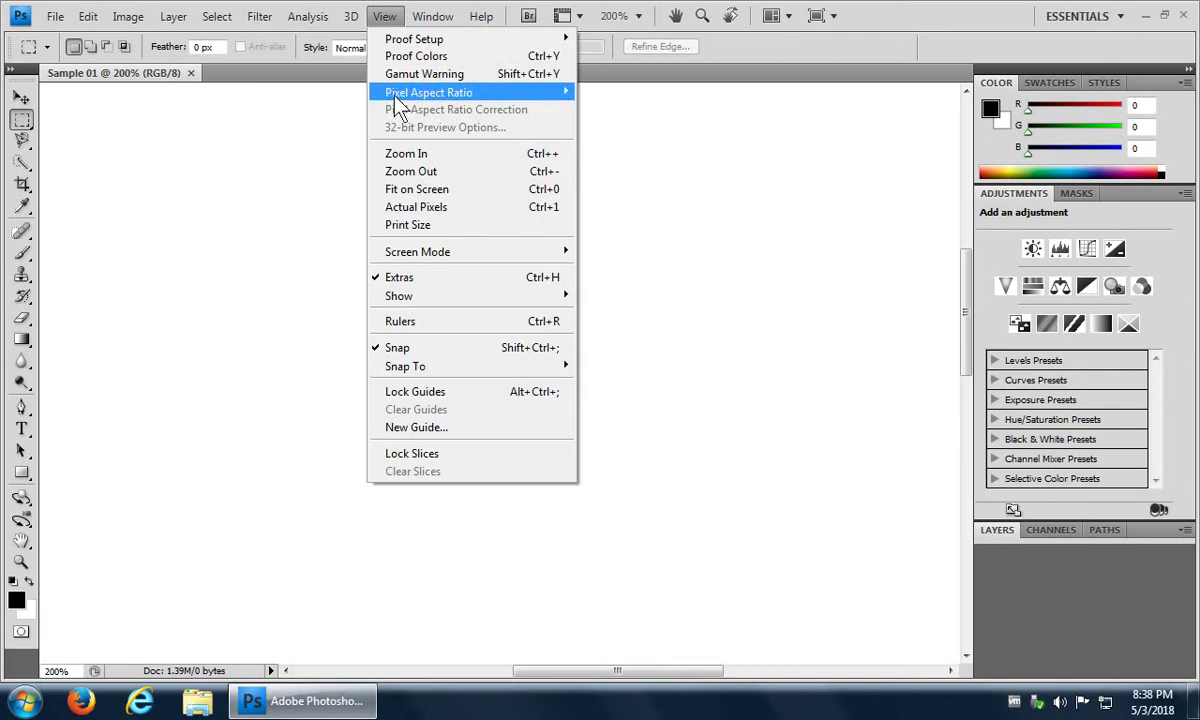
pyautogui.click(414, 171)
pyautogui.click(395, 24)
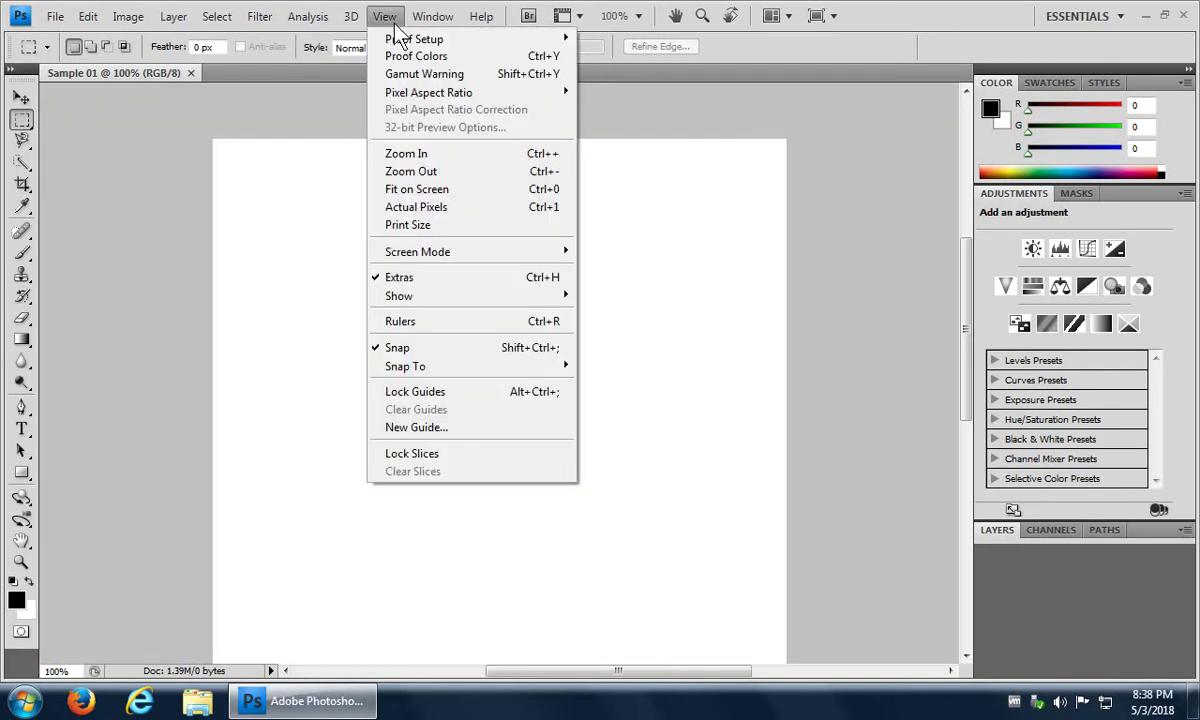
pyautogui.click(428, 190)
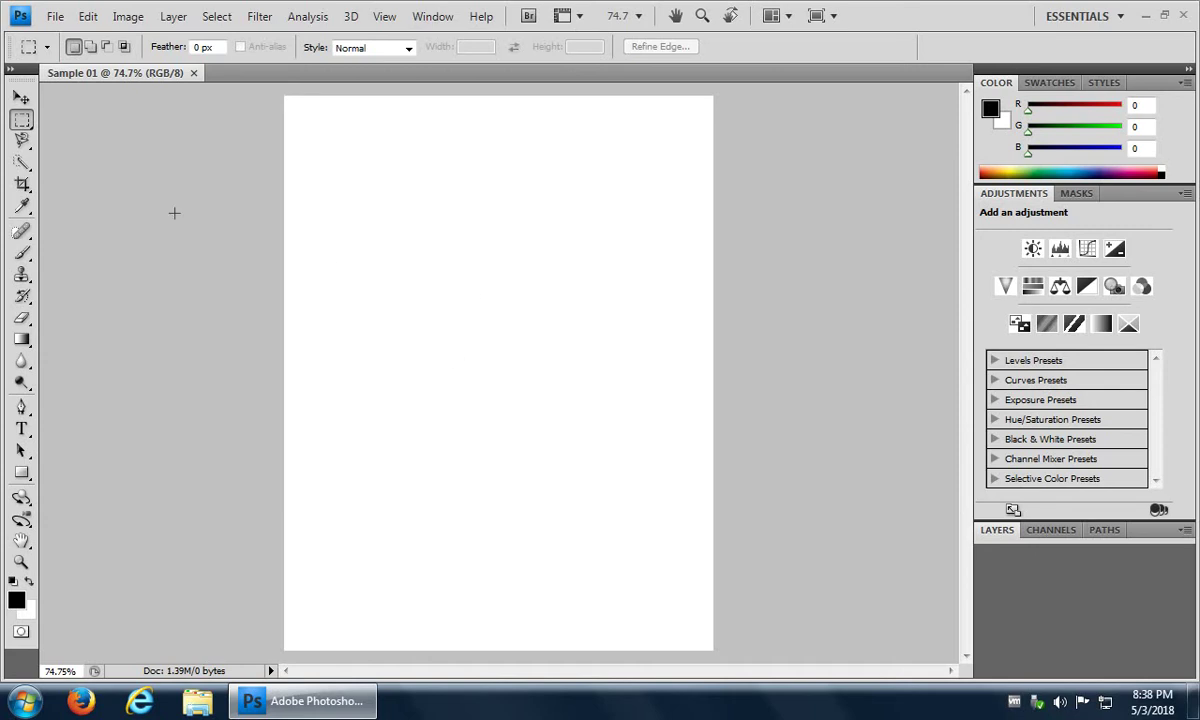
# Start saving as Sample 01.psd in Photoshop format, with the caret at the name's end
pyautogui.click(58, 20)
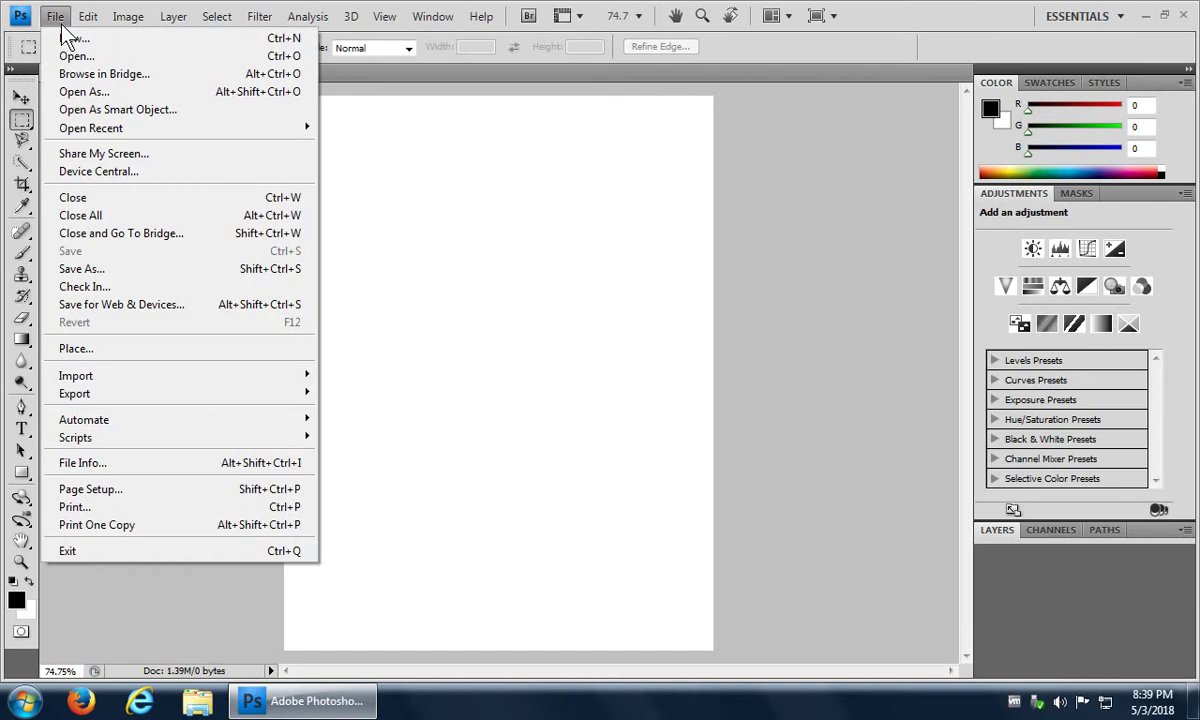
pyautogui.click(88, 268)
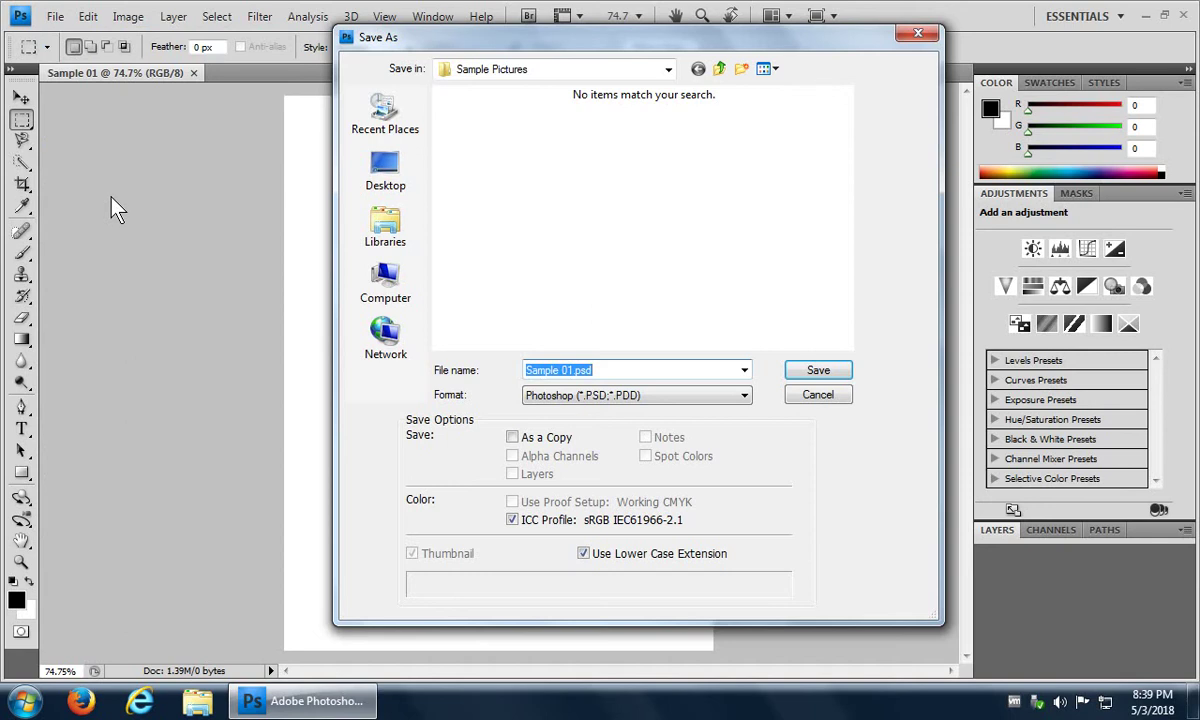
pyautogui.click(620, 370)
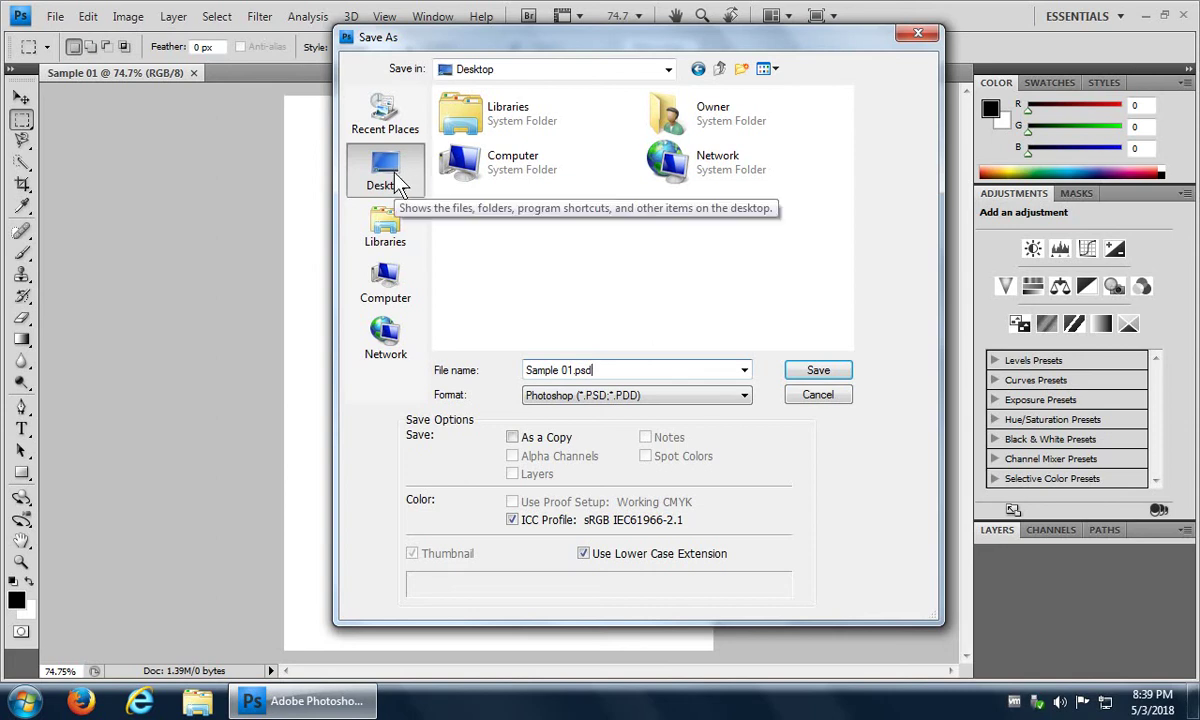
# Create a 'Samples' folder in Documents and save Sample 01.psd into it
pyautogui.click(393, 232)
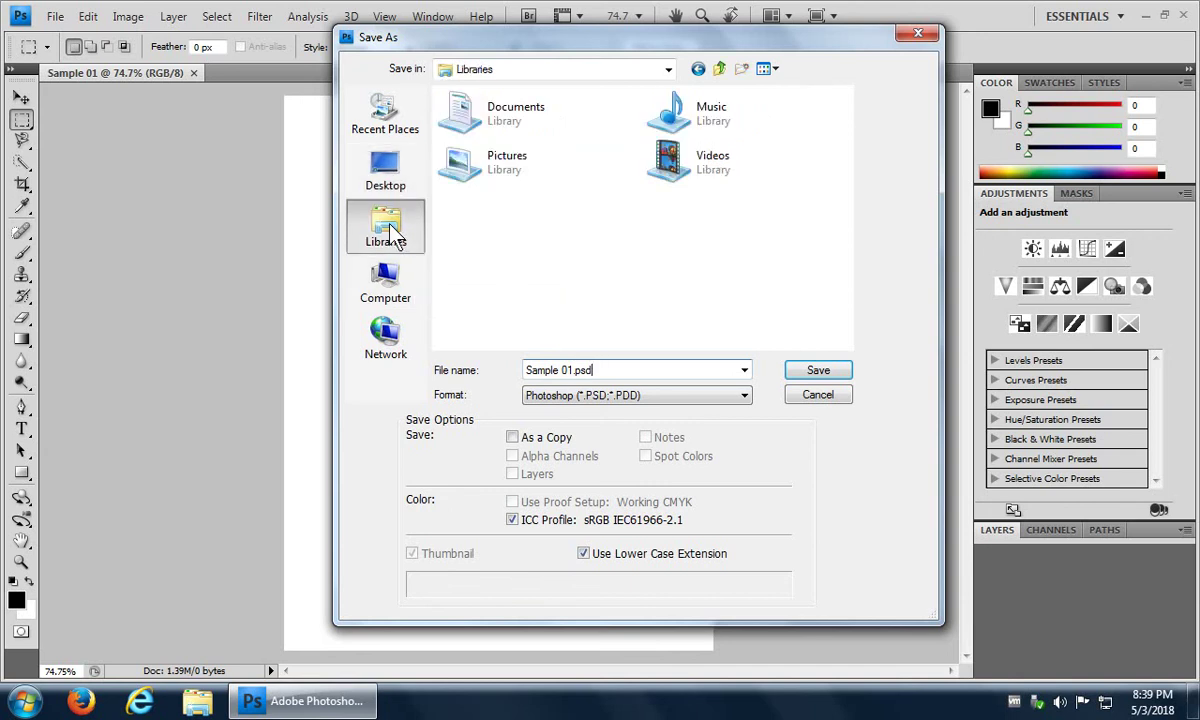
pyautogui.doubleClick(485, 126)
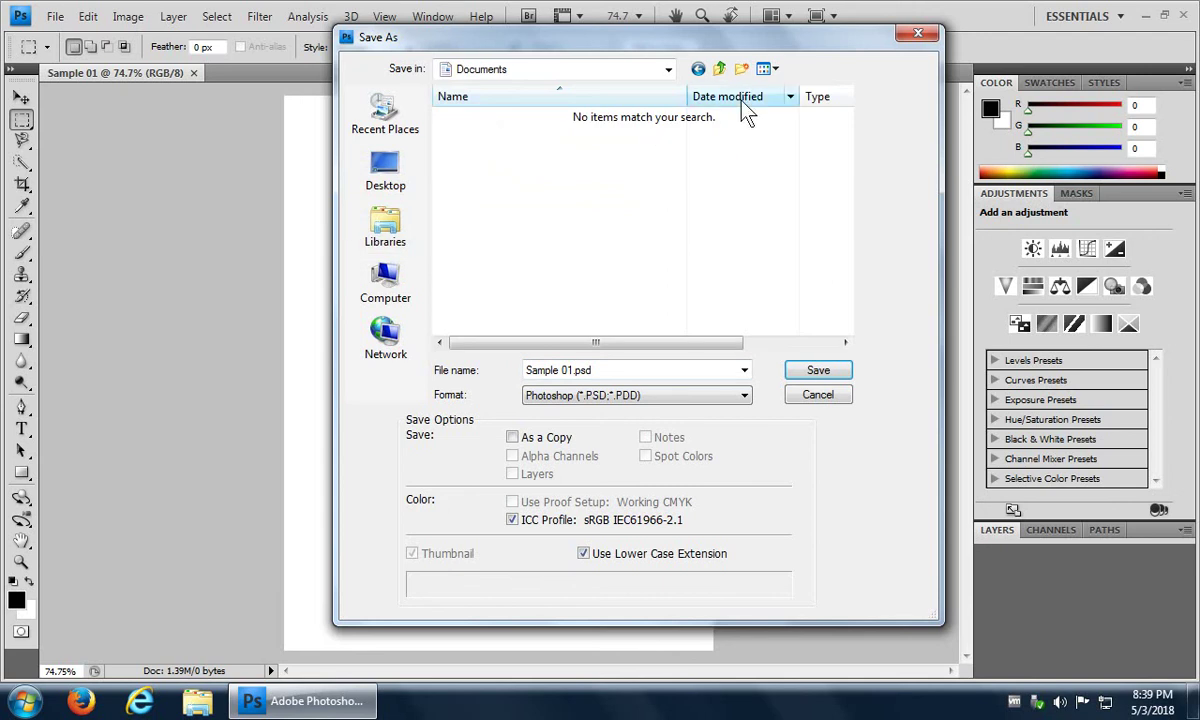
pyautogui.click(742, 68)
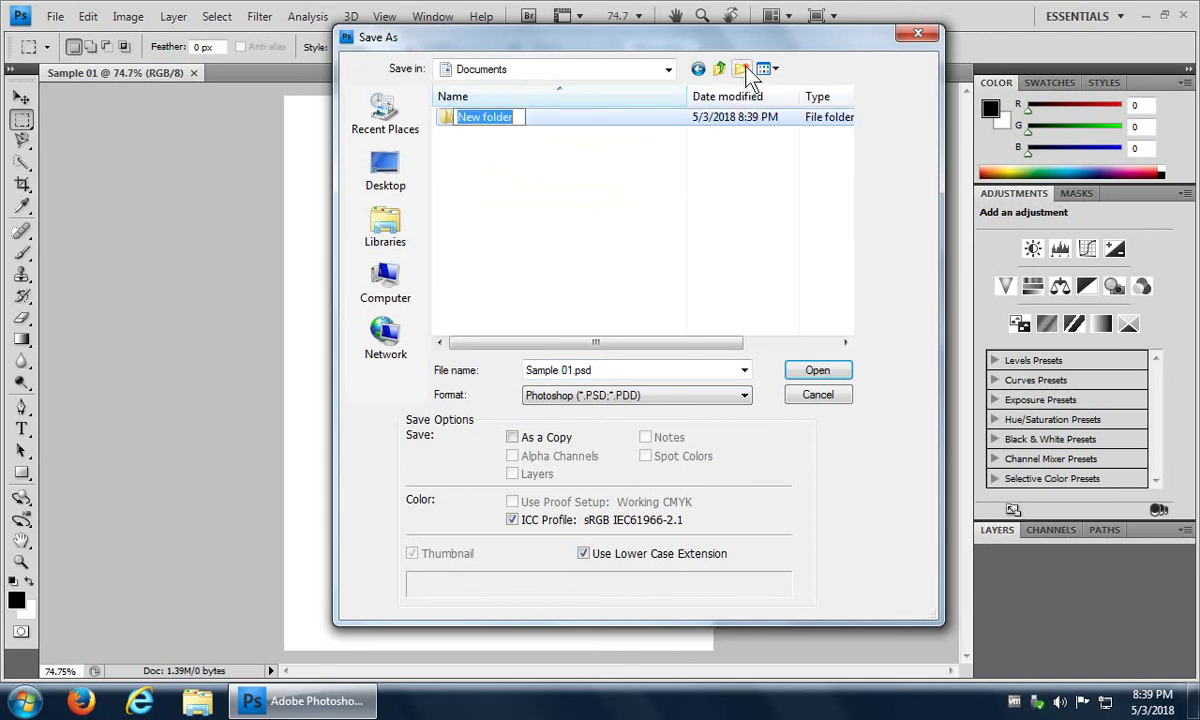
pyautogui.write('Sampl')
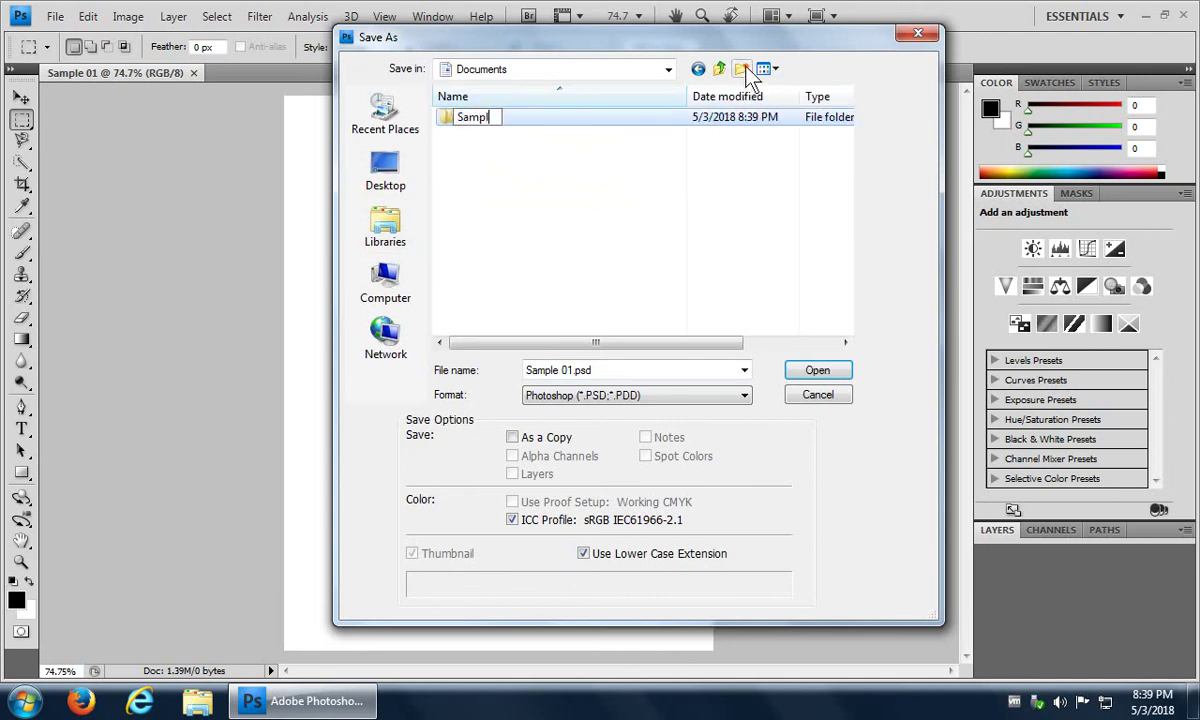
pyautogui.write('es')
pyautogui.press('Return')
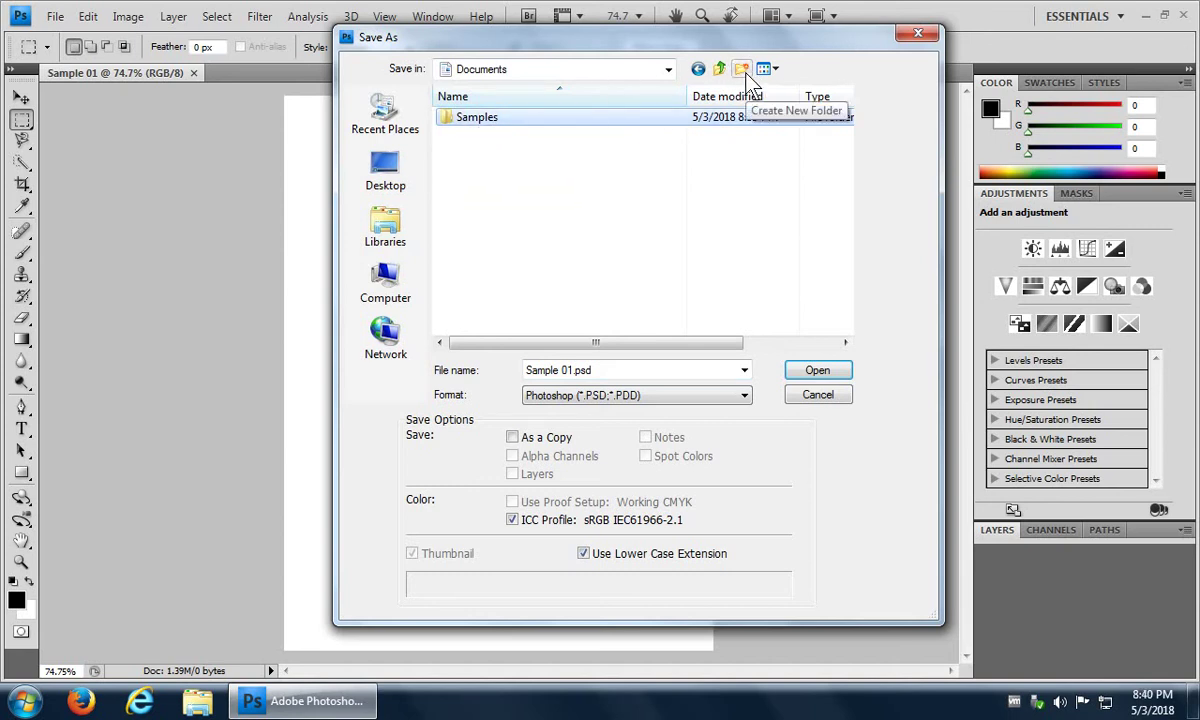
pyautogui.doubleClick(479, 118)
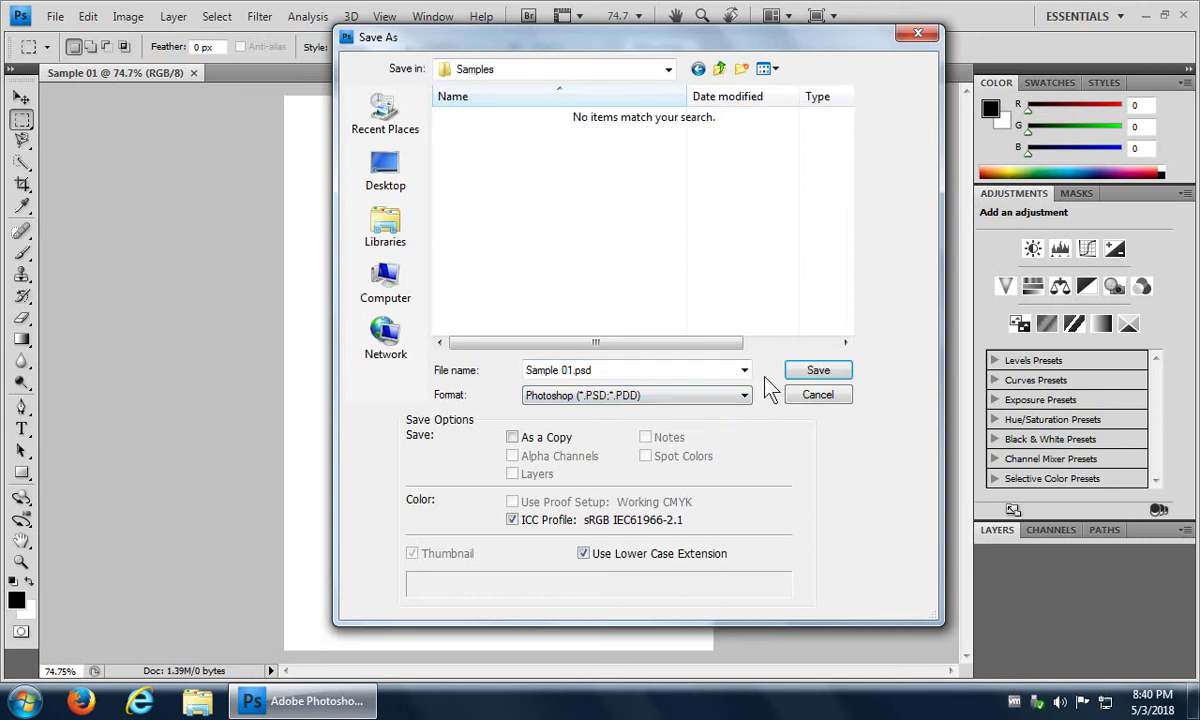
pyautogui.click(818, 370)
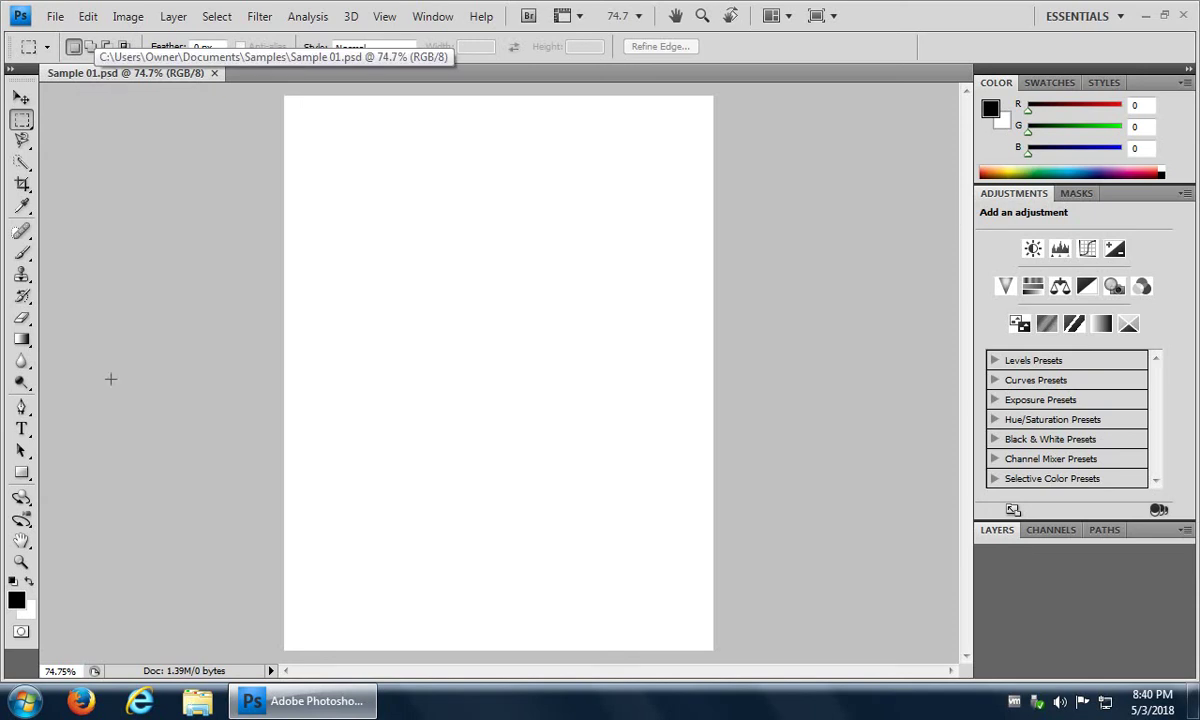
pyautogui.click(200, 703)
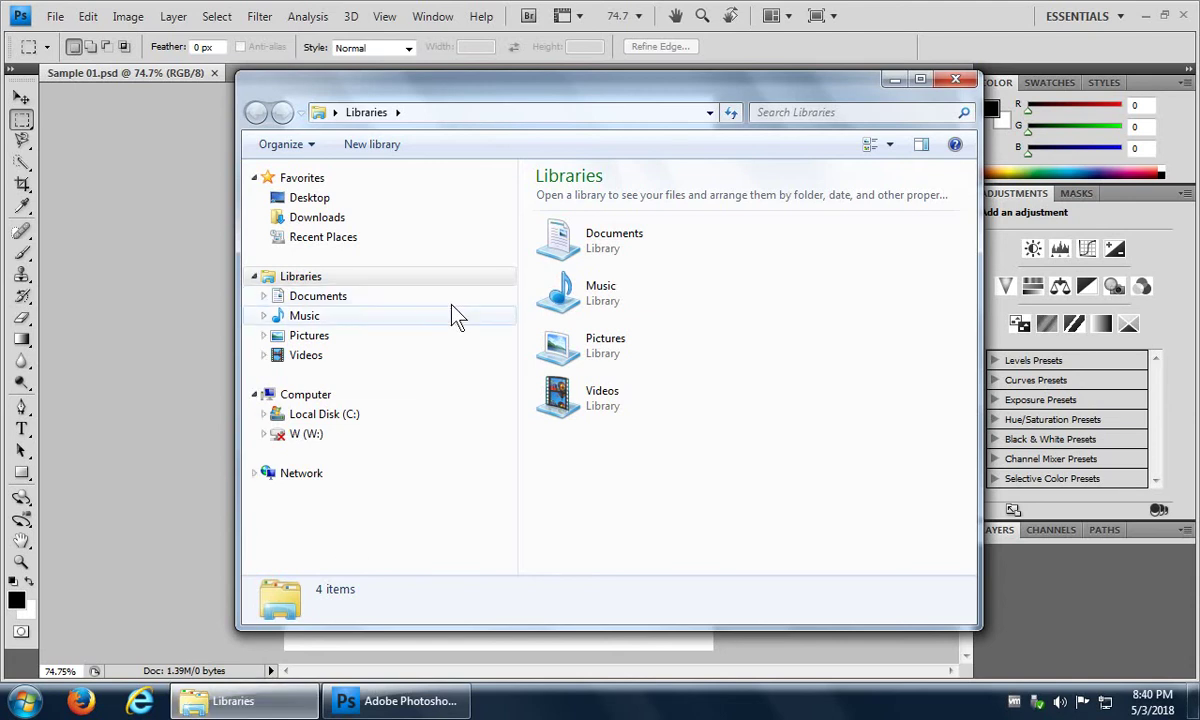
pyautogui.click(328, 297)
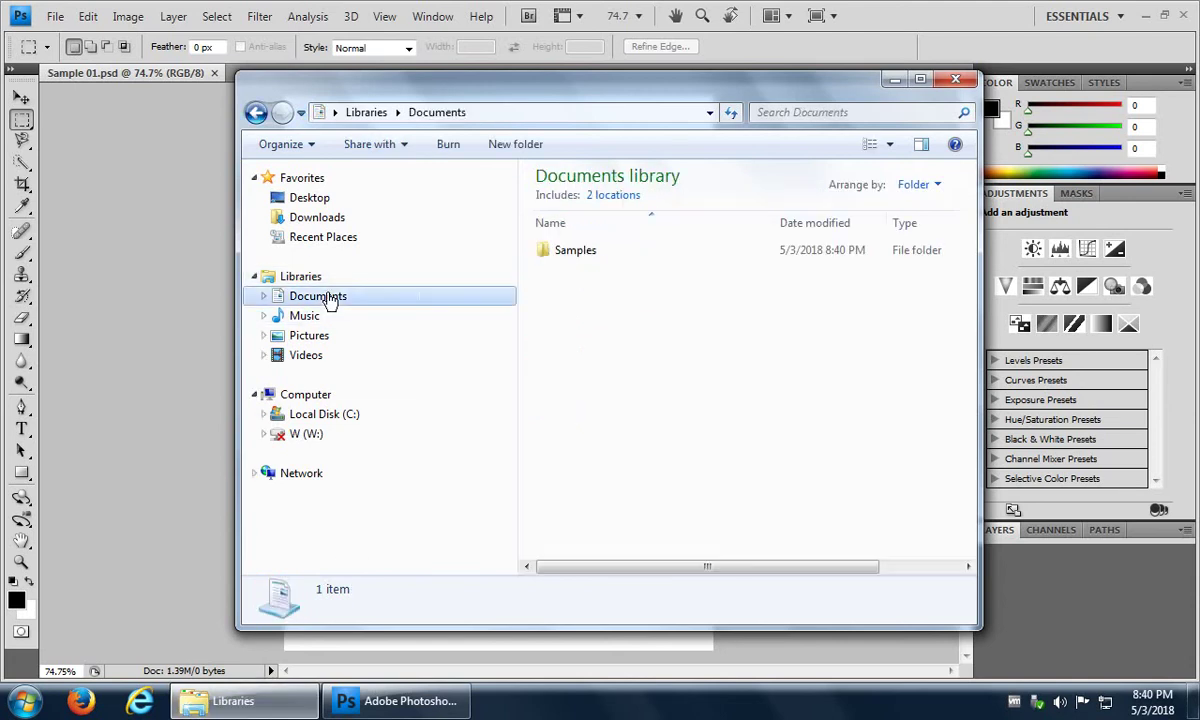
pyautogui.doubleClick(574, 256)
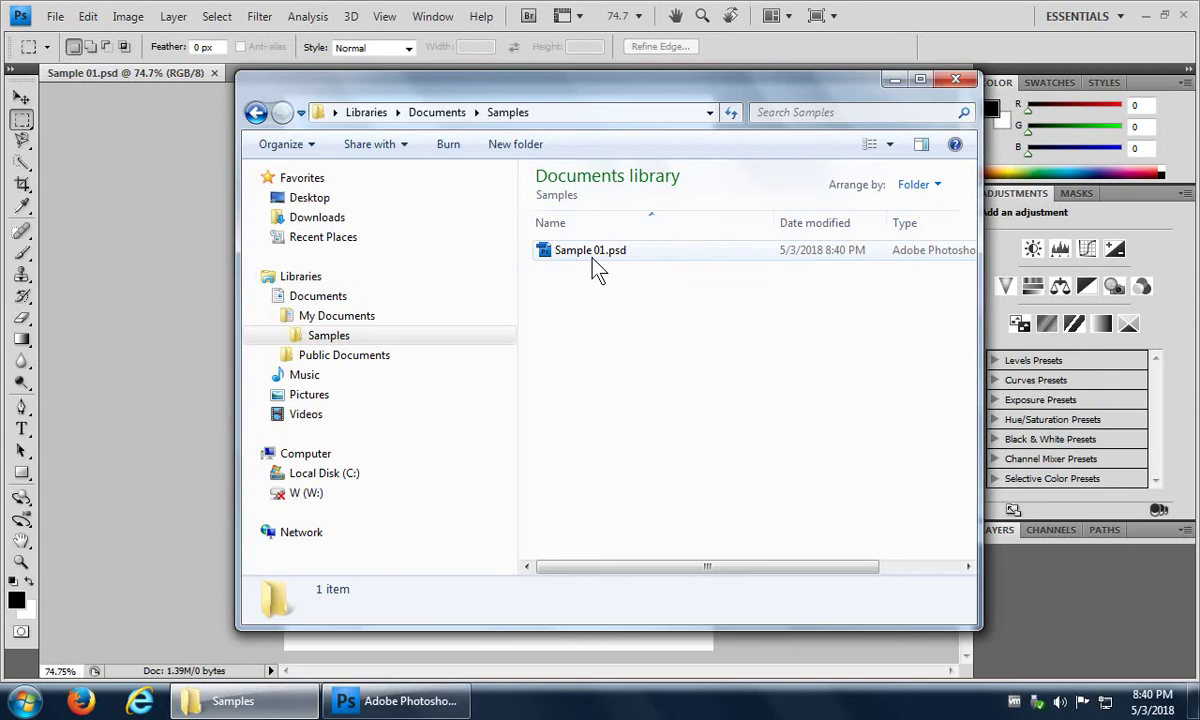
pyautogui.click(956, 80)
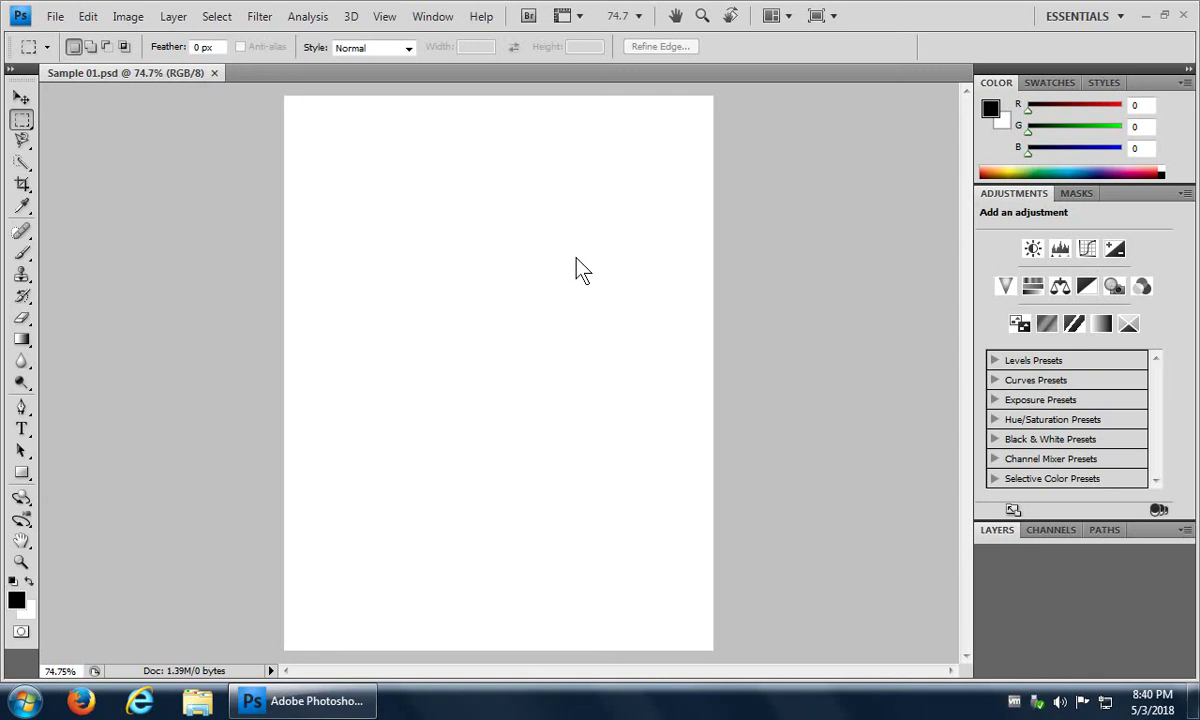
# Close Photoshop and relaunch it from its desktop shortcut
pyautogui.click(1185, 16)
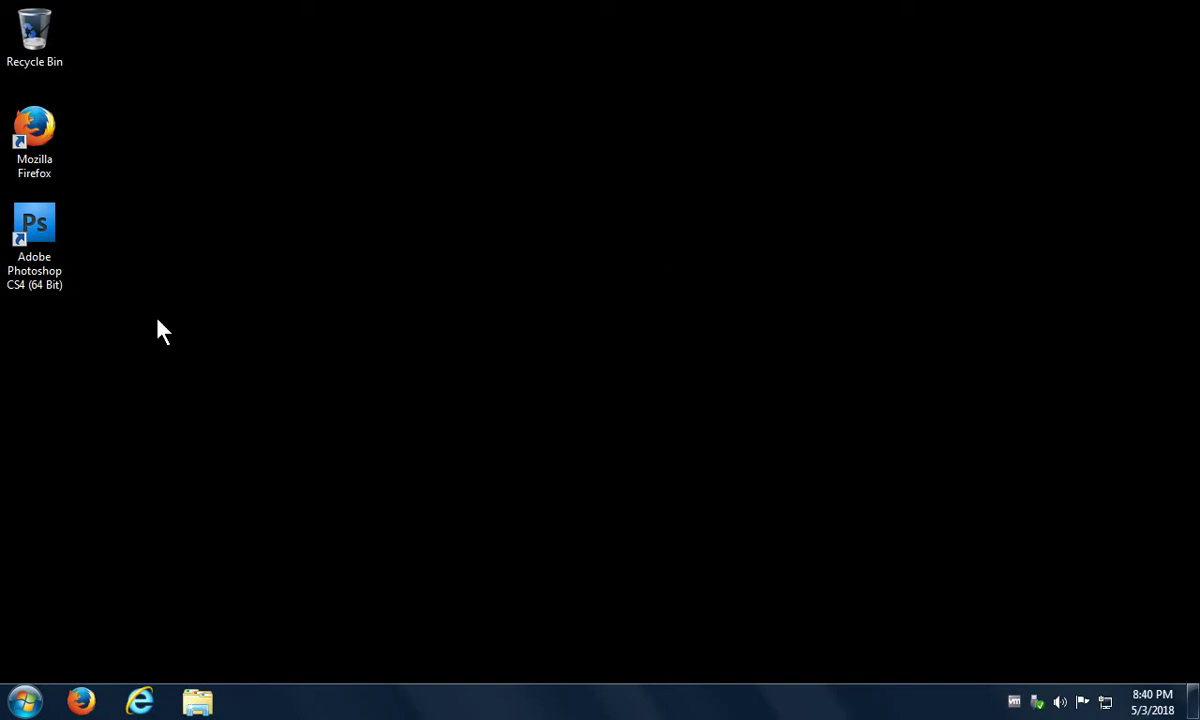
pyautogui.click(45, 236)
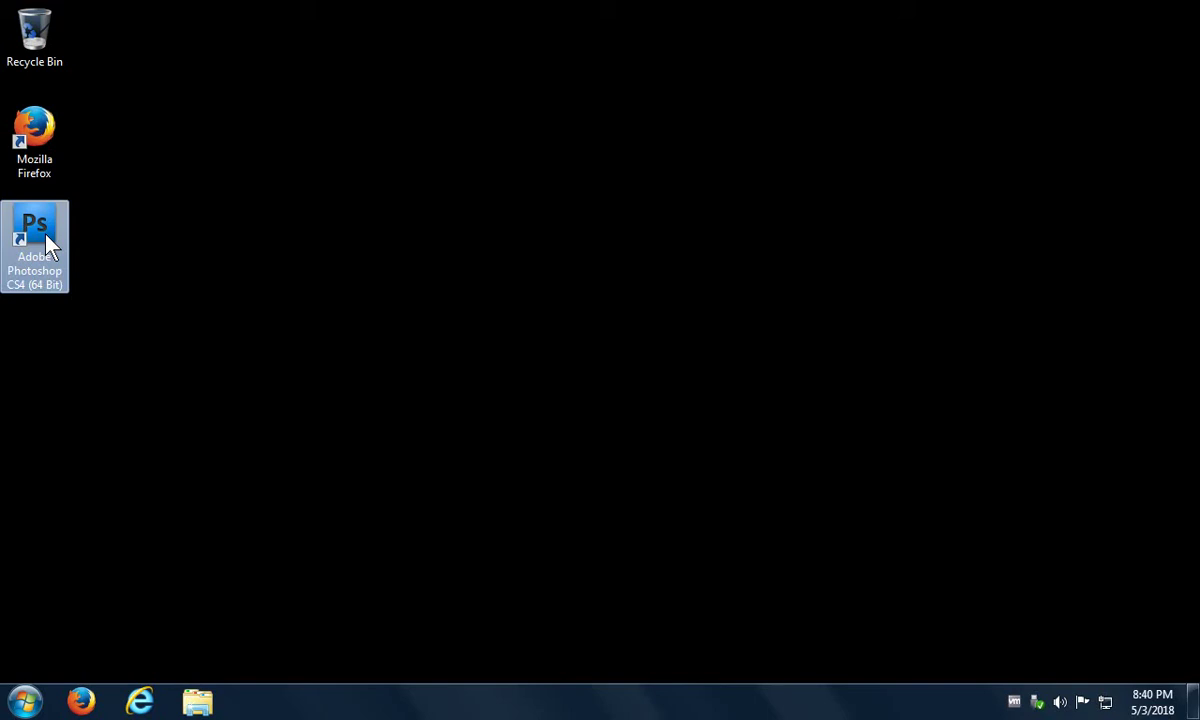
pyautogui.doubleClick(46, 238)
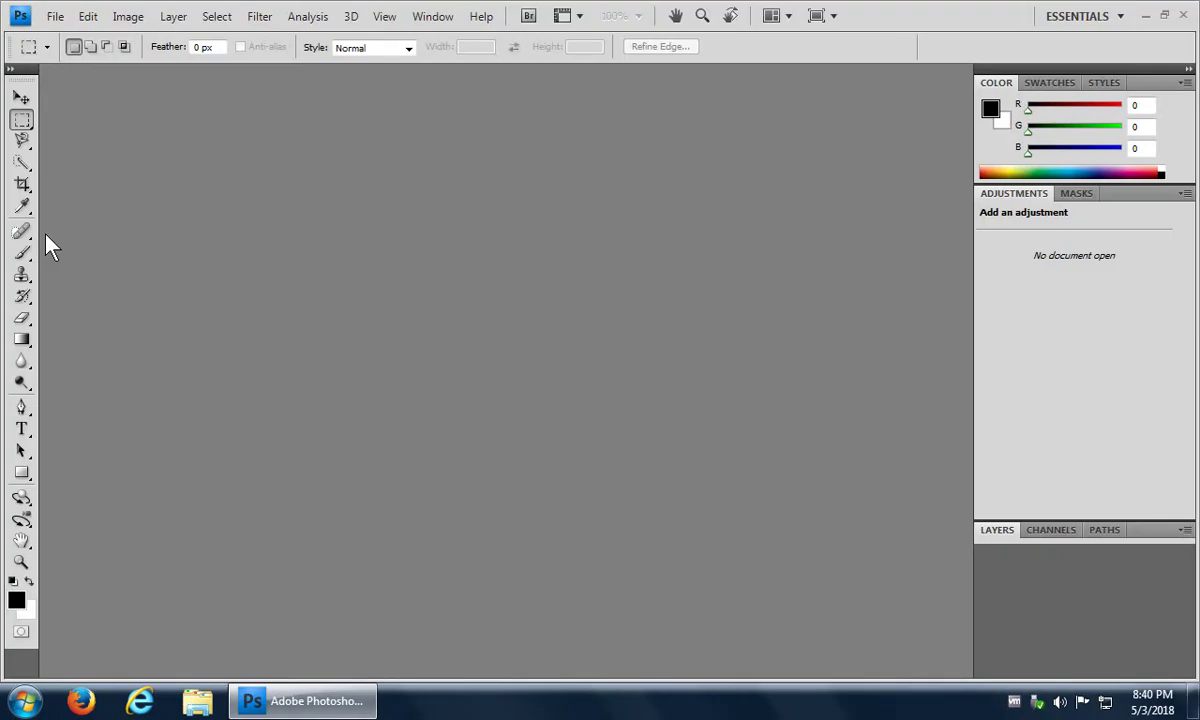
# Reopen Sample 01.psd from File > Open Recent
pyautogui.click(57, 18)
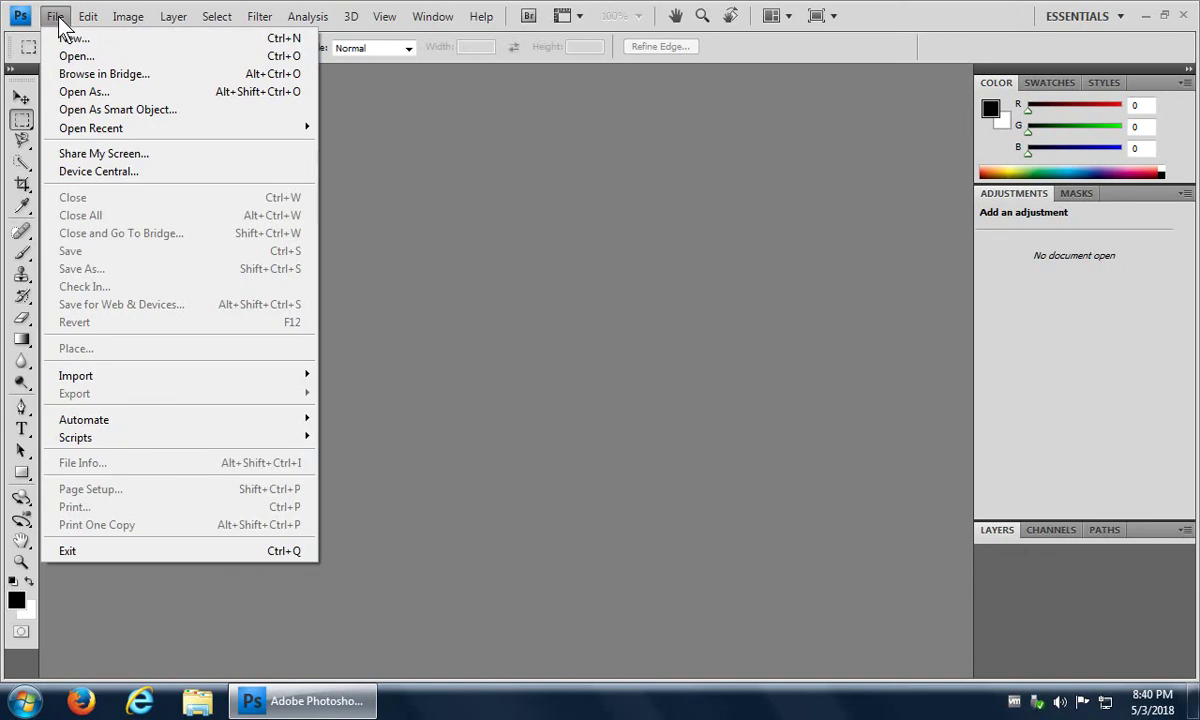
pyautogui.moveTo(96, 131)
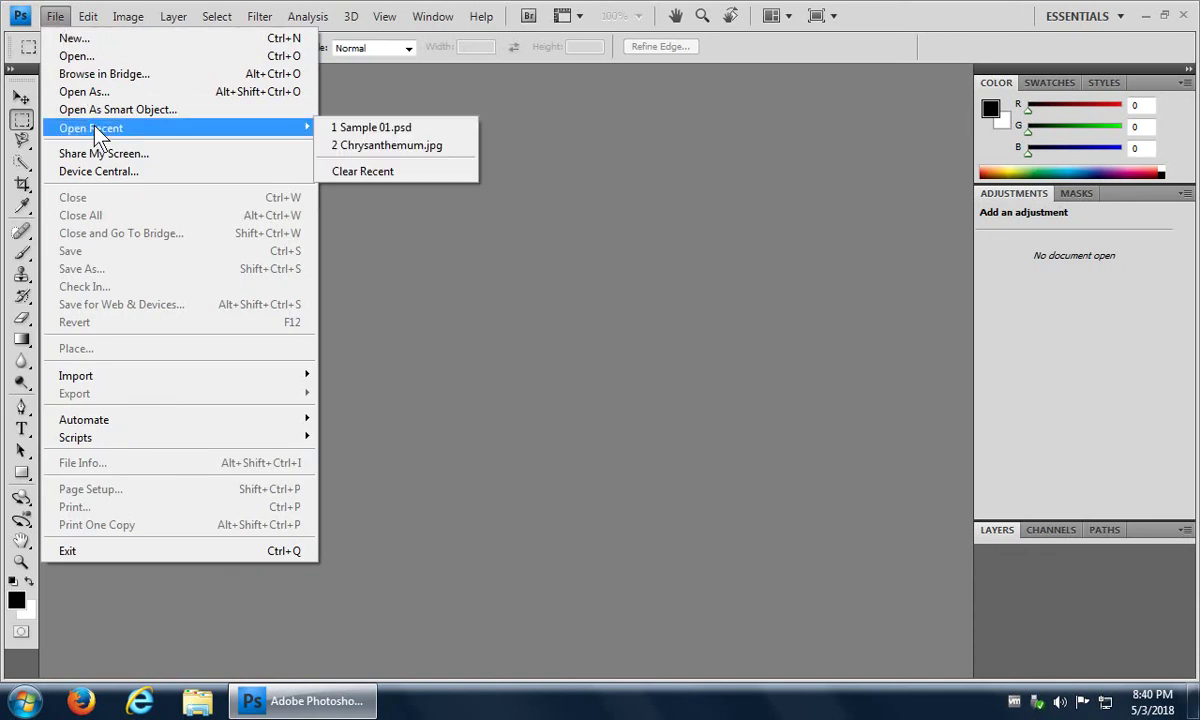
pyautogui.click(400, 129)
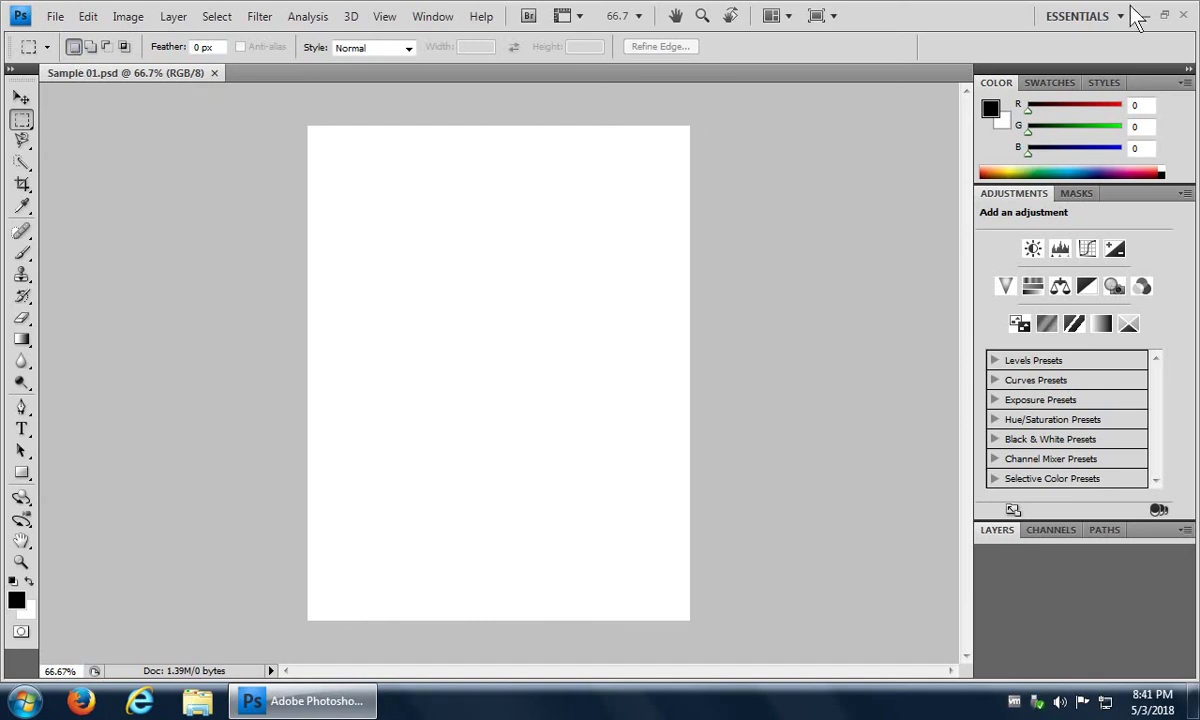
# Close Photoshop and open Windows Explorer from the taskbar
pyautogui.click(1187, 15)
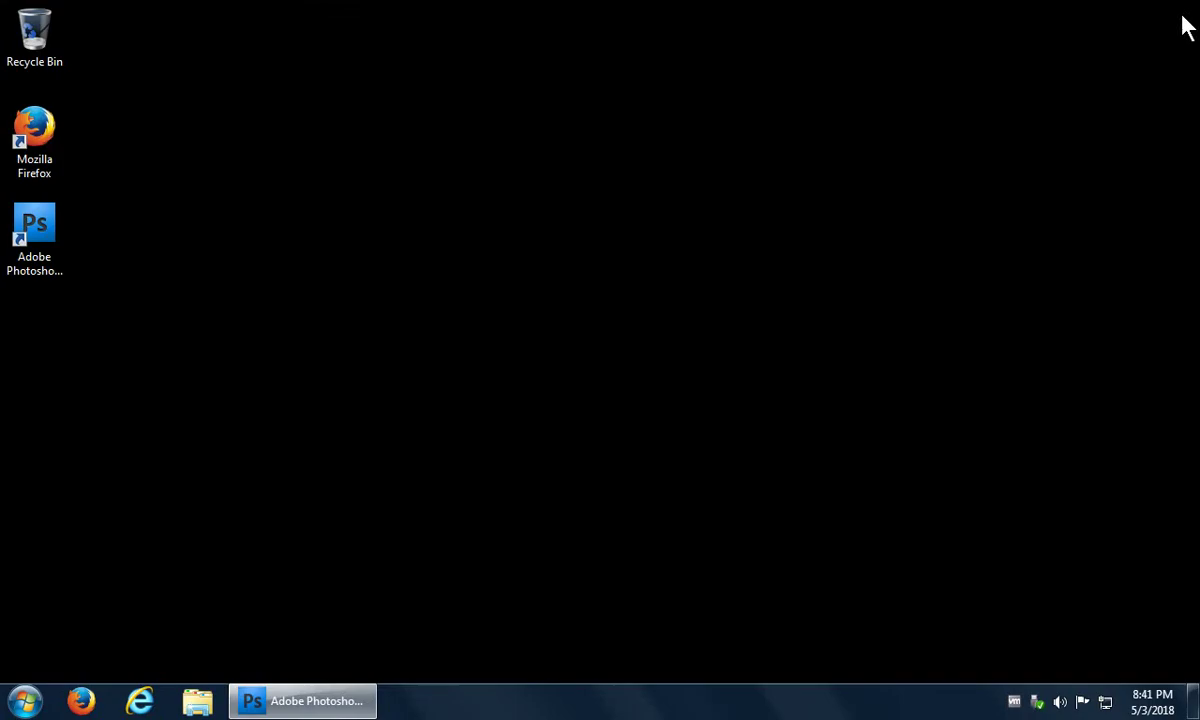
pyautogui.click(520, 324)
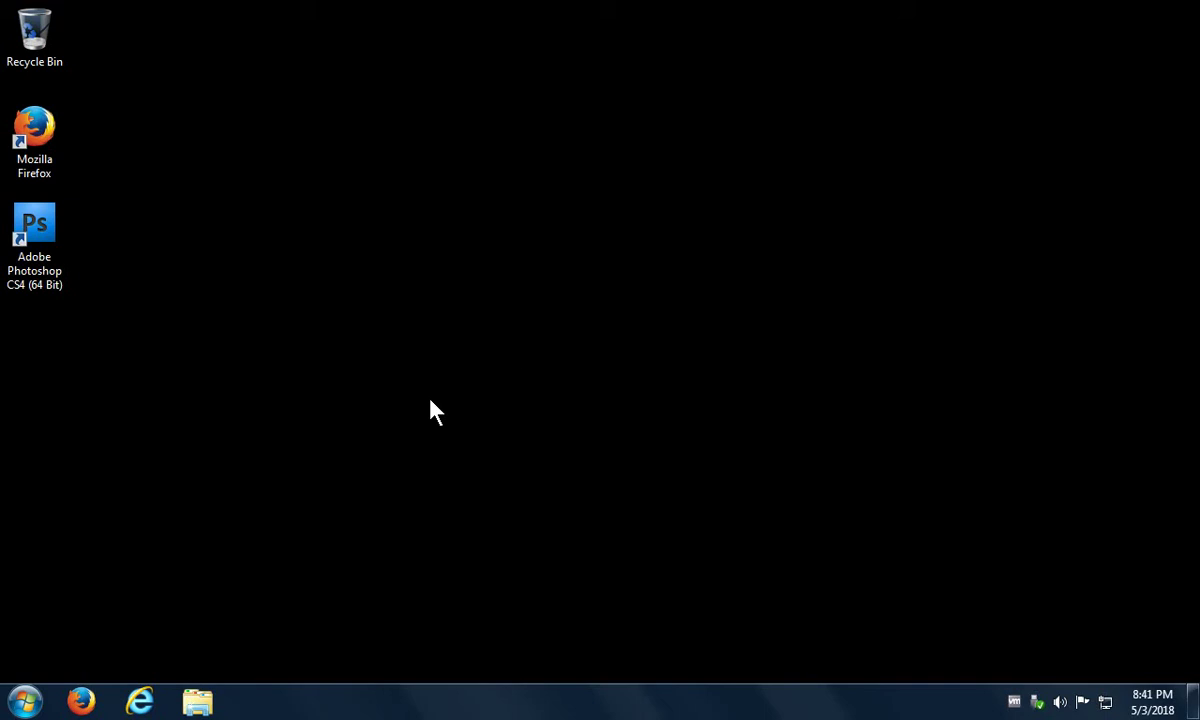
pyautogui.click(197, 705)
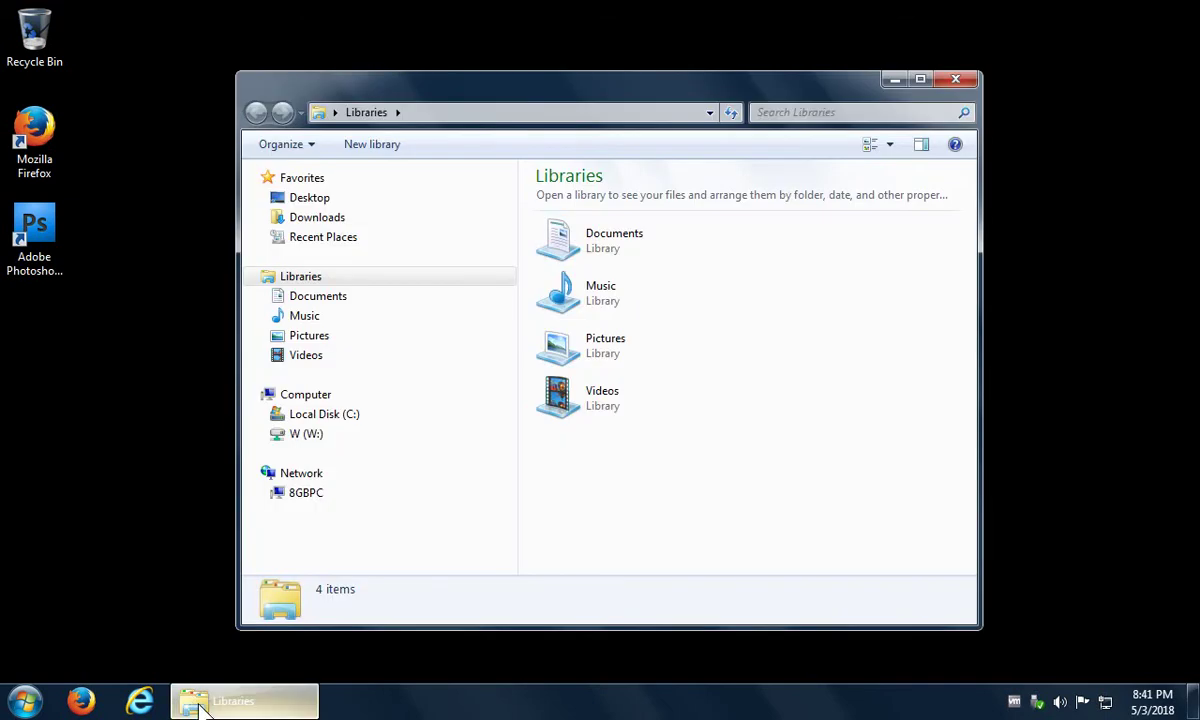
# Open Sample 01.psd from Documents\Samples in Photoshop
pyautogui.doubleClick(597, 262)
pyautogui.doubleClick(585, 263)
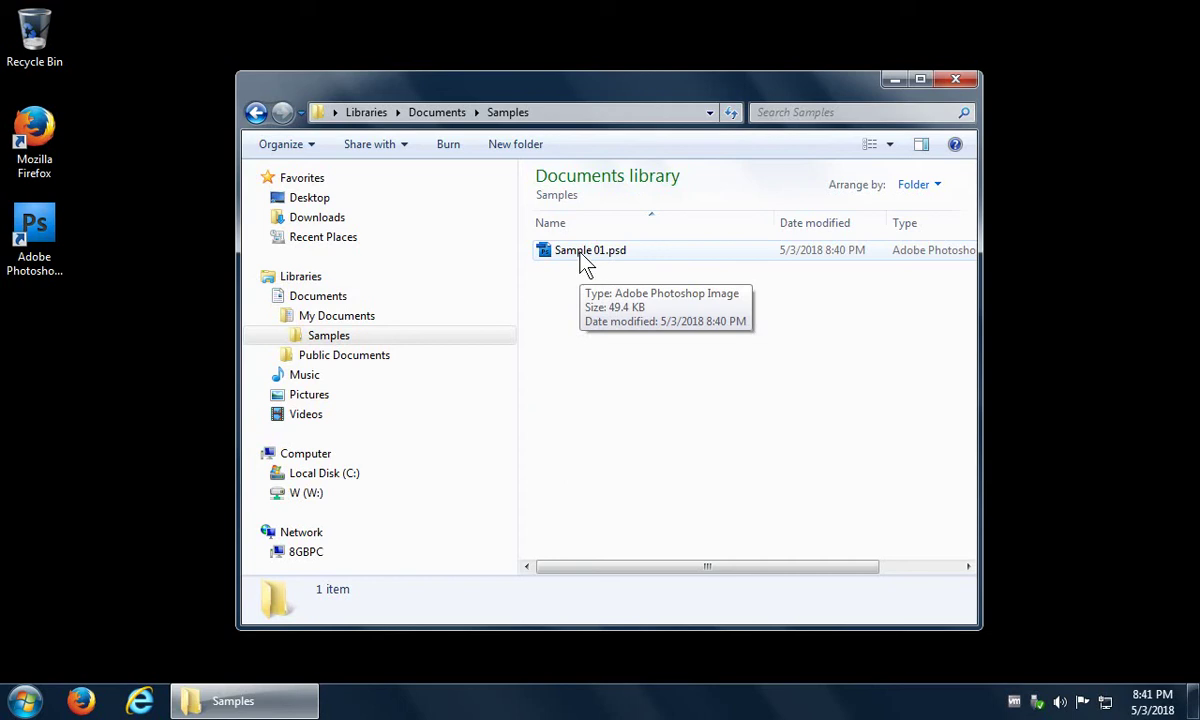
pyautogui.click(584, 263)
pyautogui.doubleClick(584, 263)
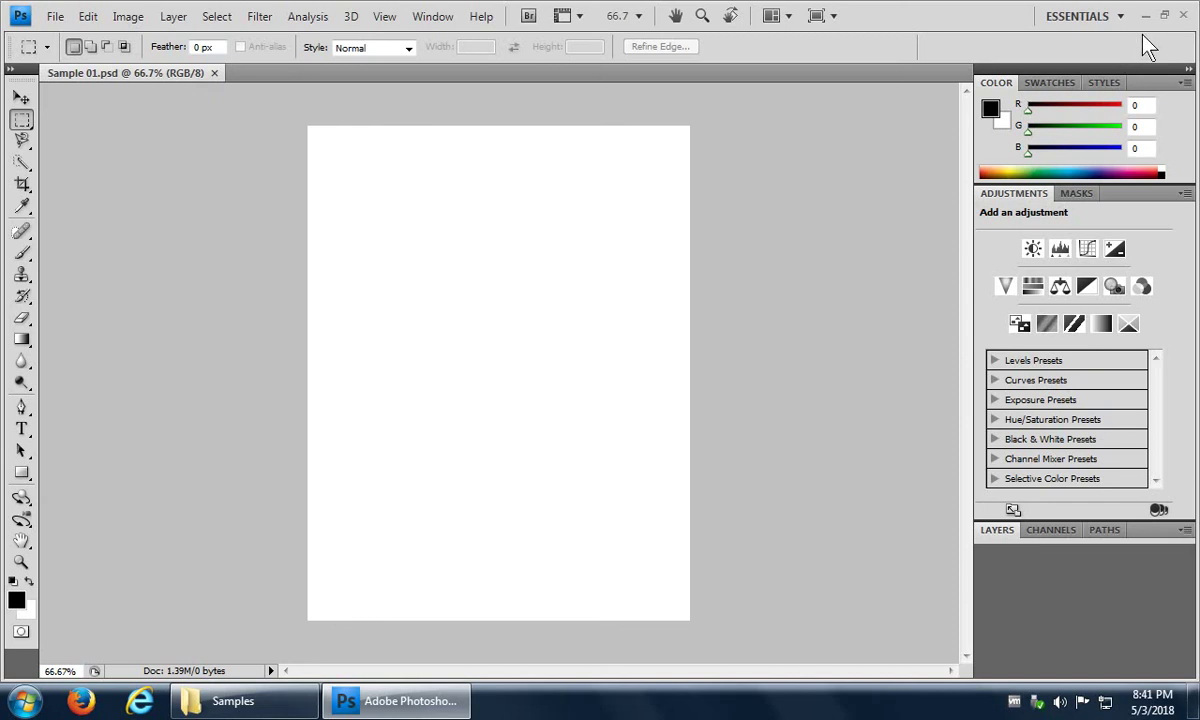
# Close Photoshop and set Adobe Photoshop CS4 to always open Sample 01.psd and other PSD files
pyautogui.click(1184, 18)
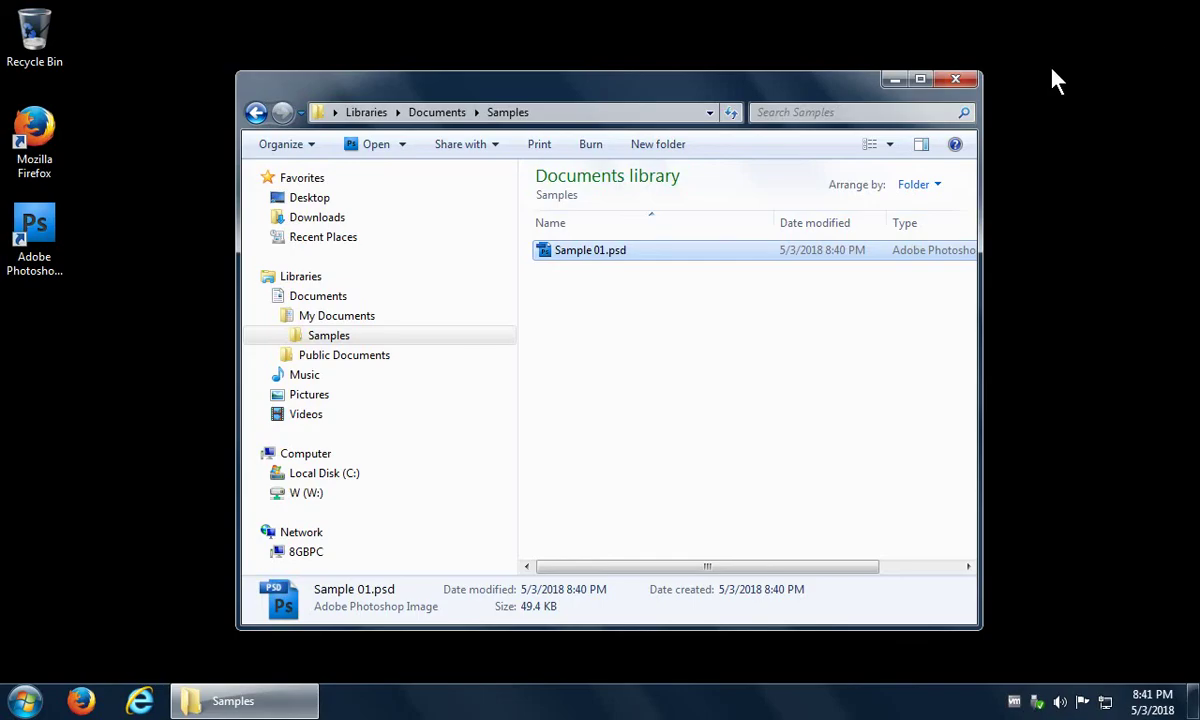
pyautogui.click(652, 347)
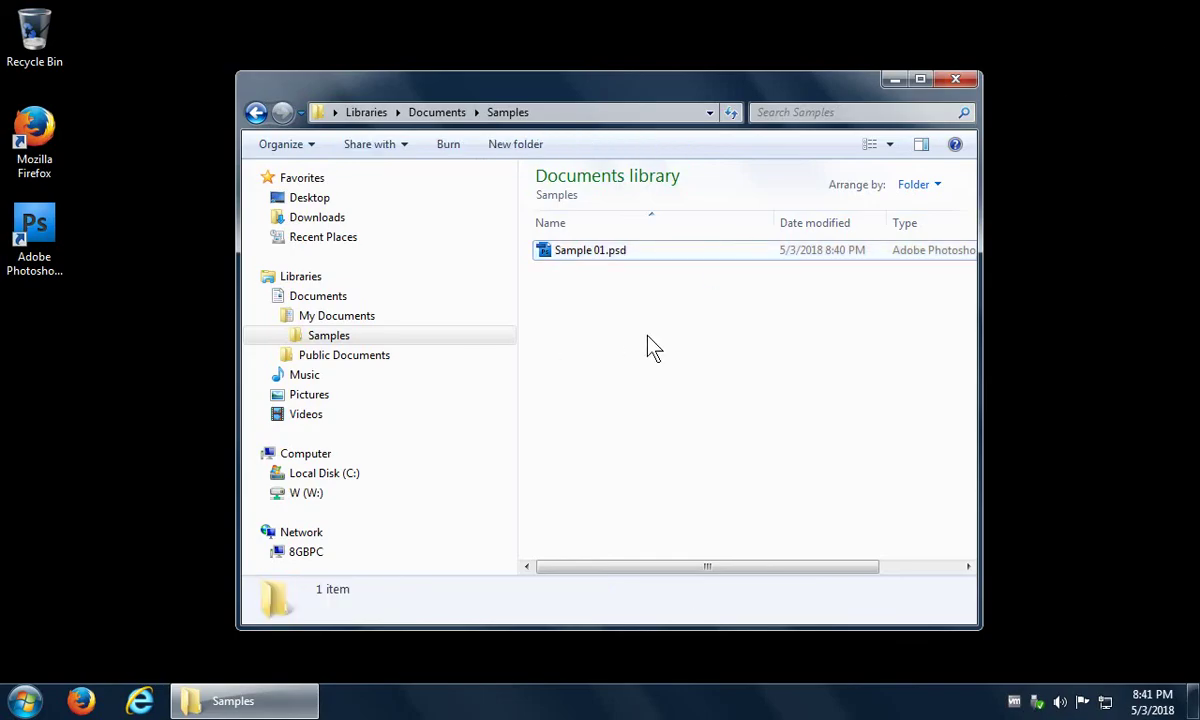
pyautogui.rightClick(562, 264)
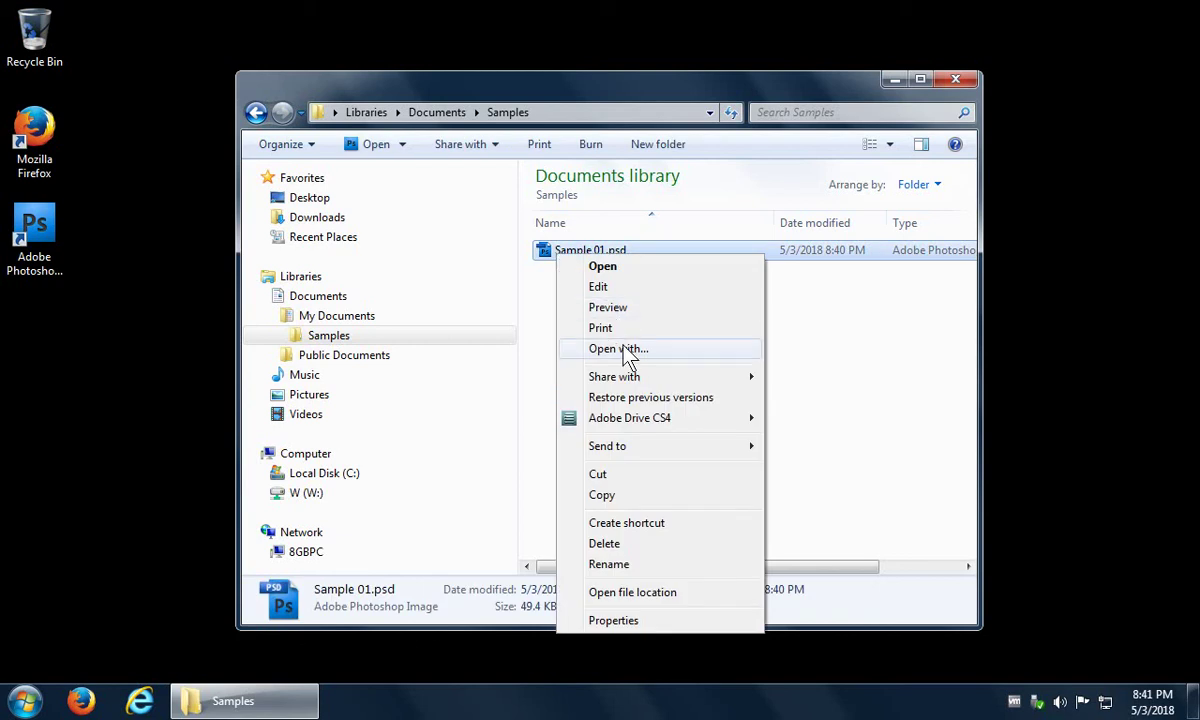
pyautogui.click(623, 349)
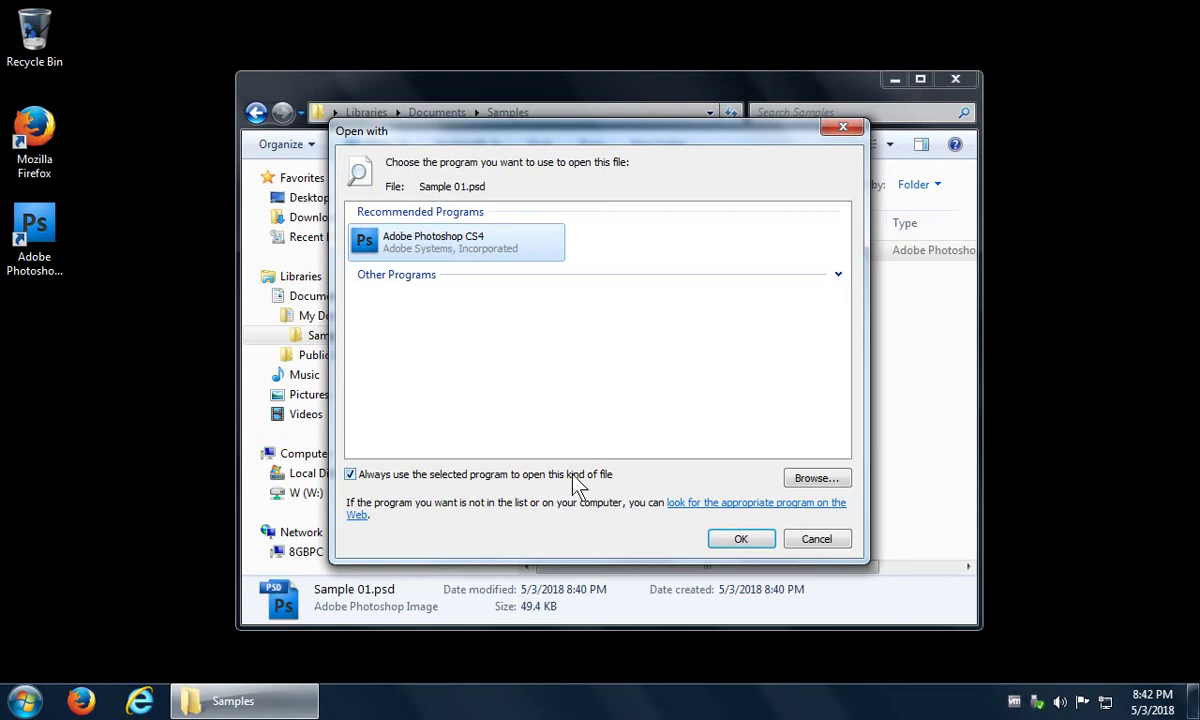
pyautogui.click(743, 545)
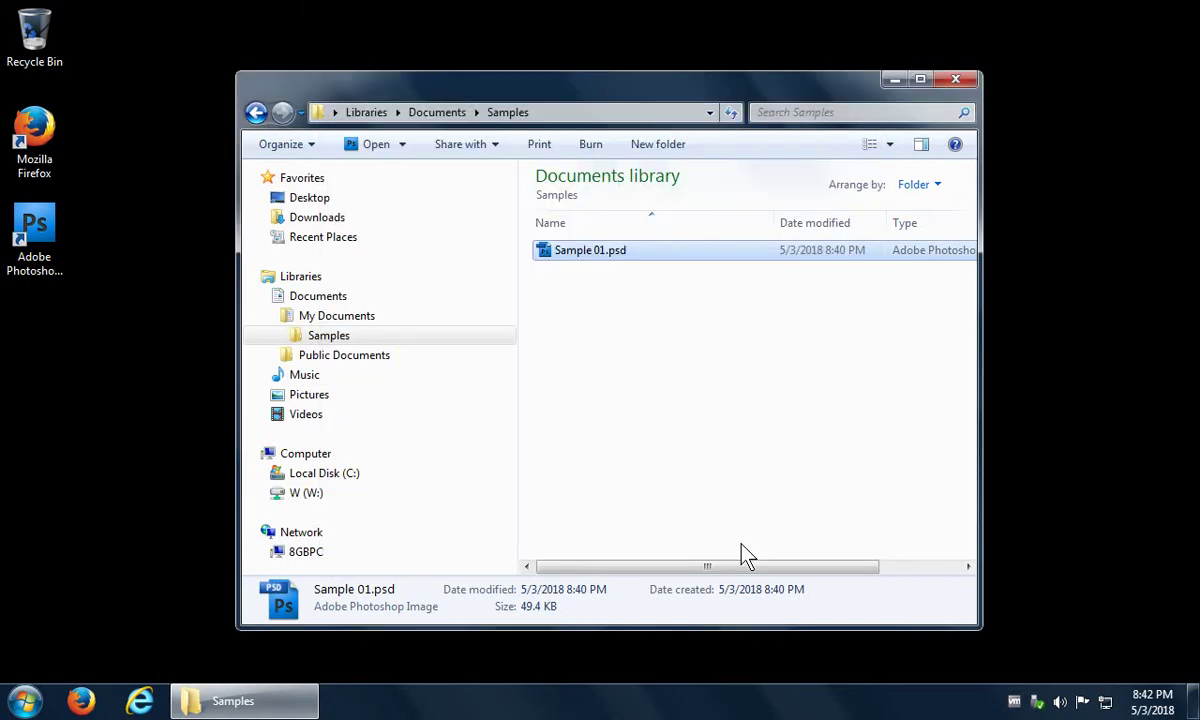